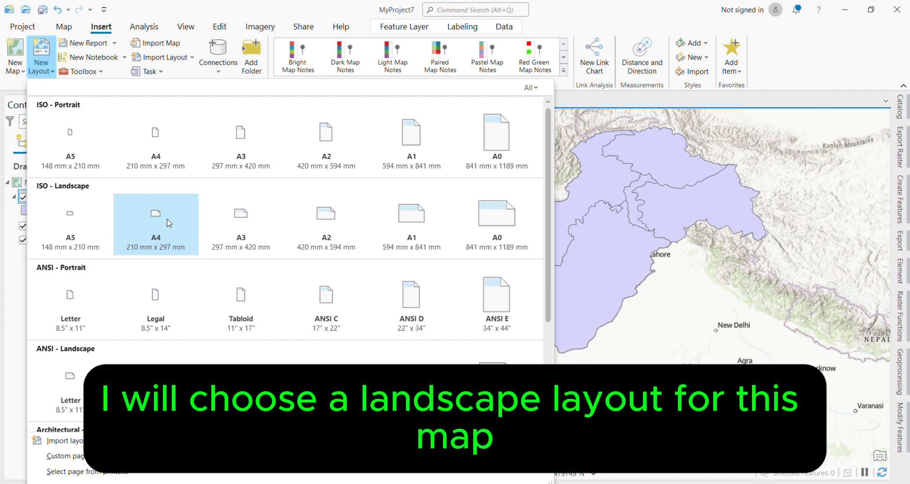
Create an ISO A4 landscape layout and fill its page with a map frame of the map at 1:10,318,054.
left_click(153, 227)
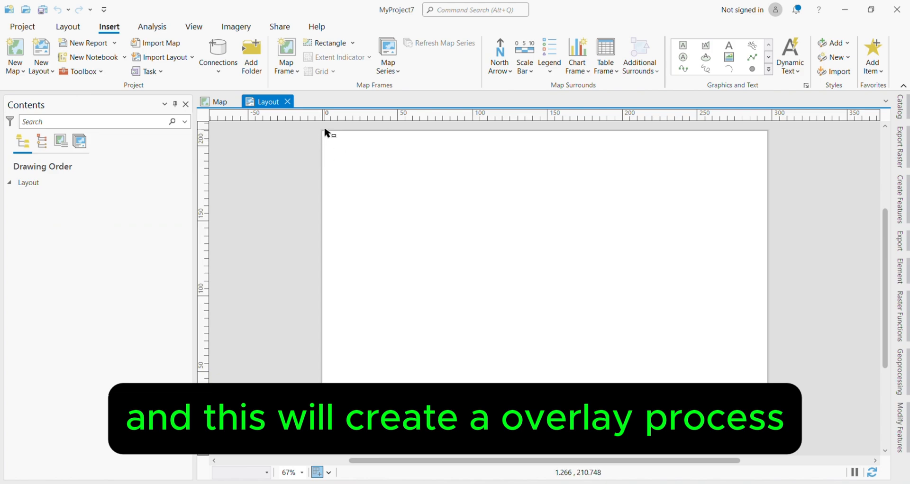
left_click(290, 66)
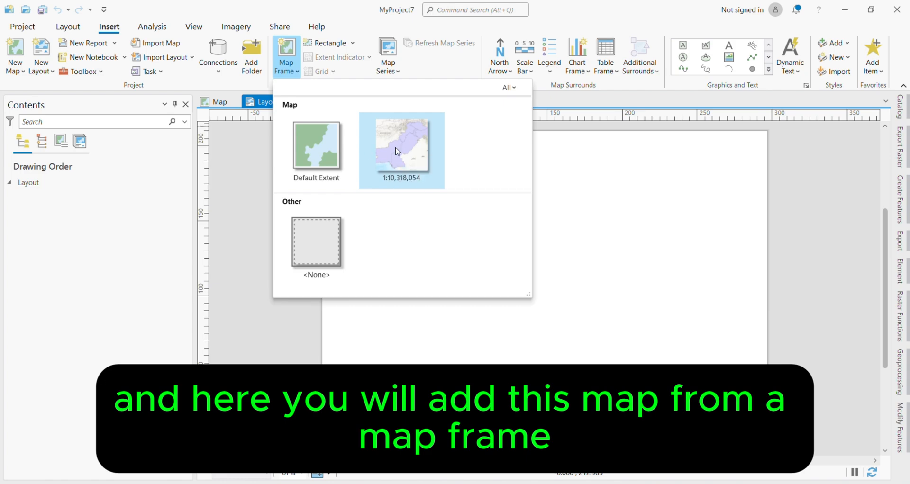
left_click(419, 153)
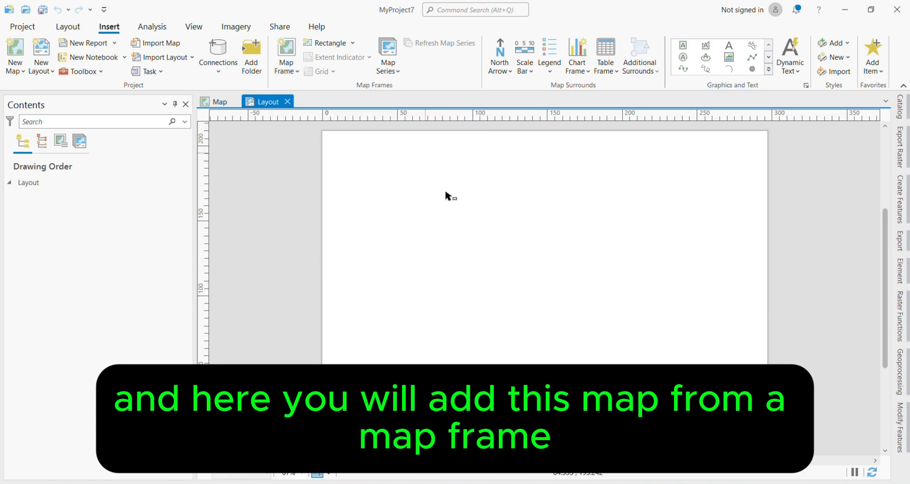
left_click_drag(324, 135, 759, 420)
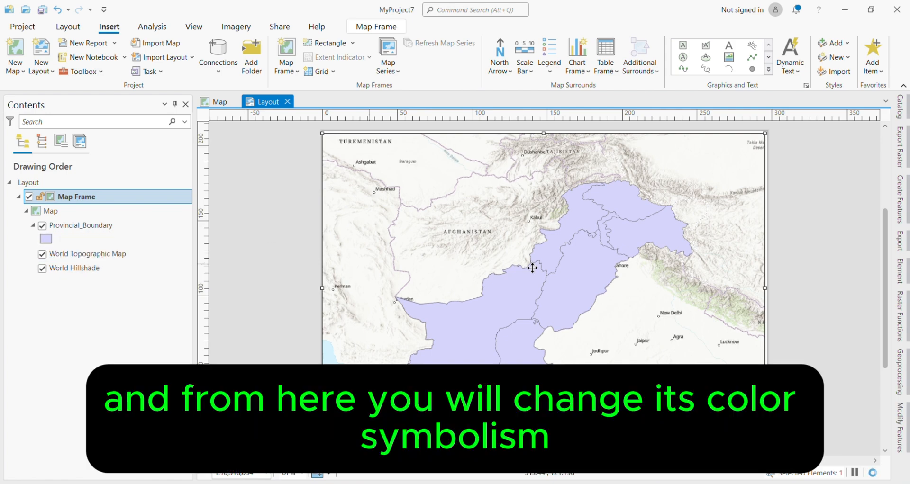
Symbolize the Provincial_Boundary layer by unique values of the PROVINCE field, using the first multicolour scheme offered.
left_click(49, 241)
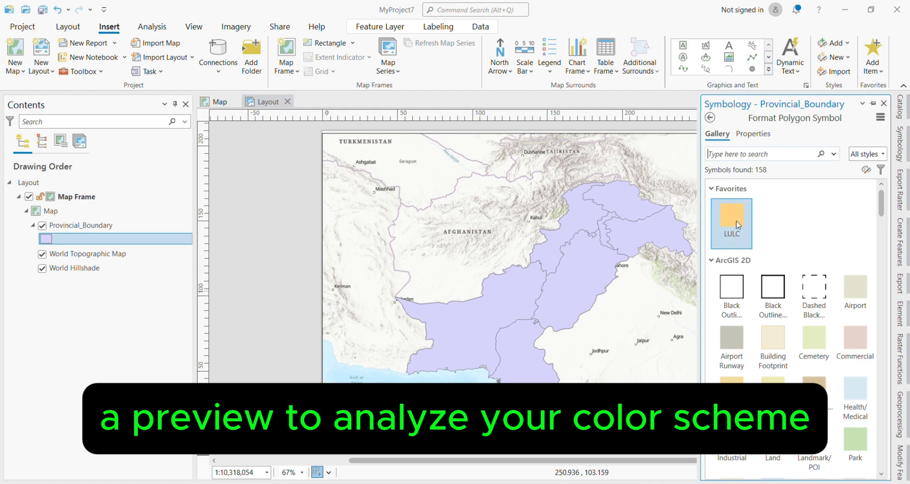
left_click(753, 135)
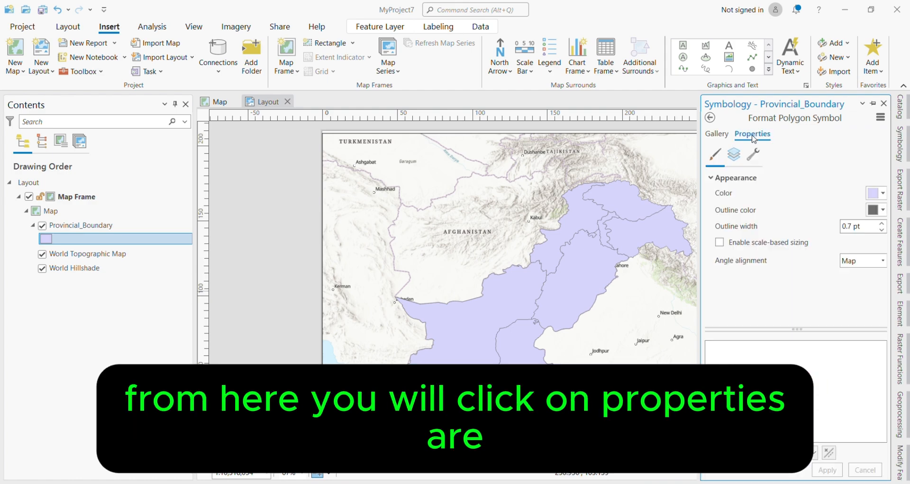
left_click(710, 118)
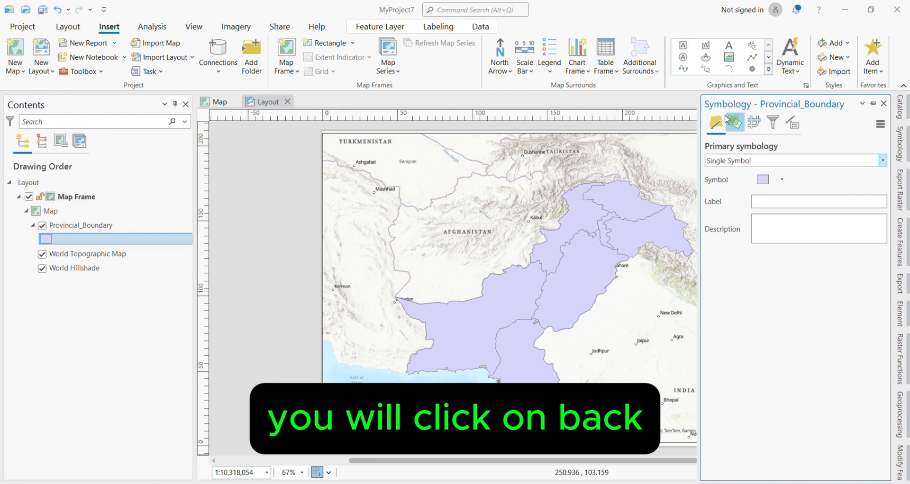
left_click(883, 161)
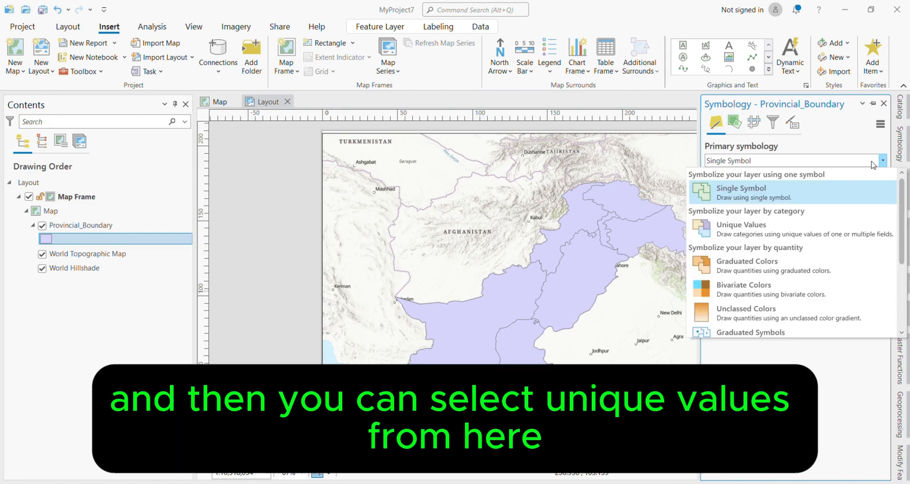
left_click(774, 237)
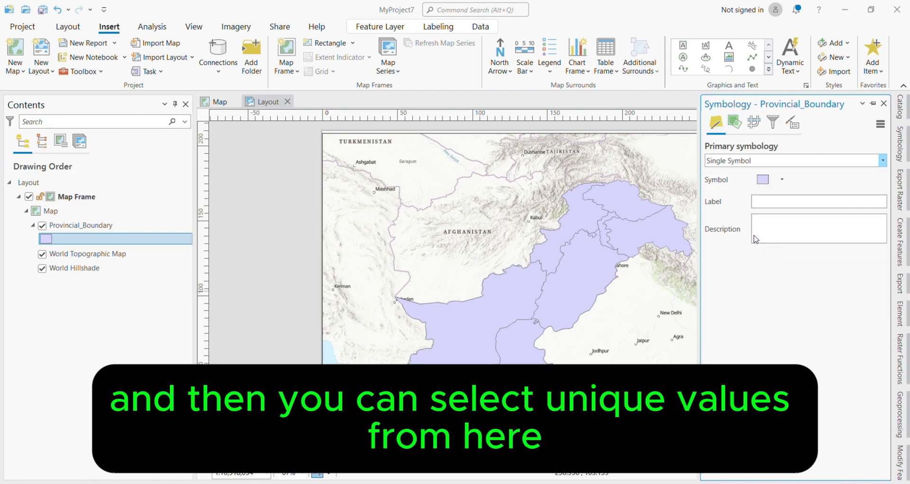
left_click(801, 184)
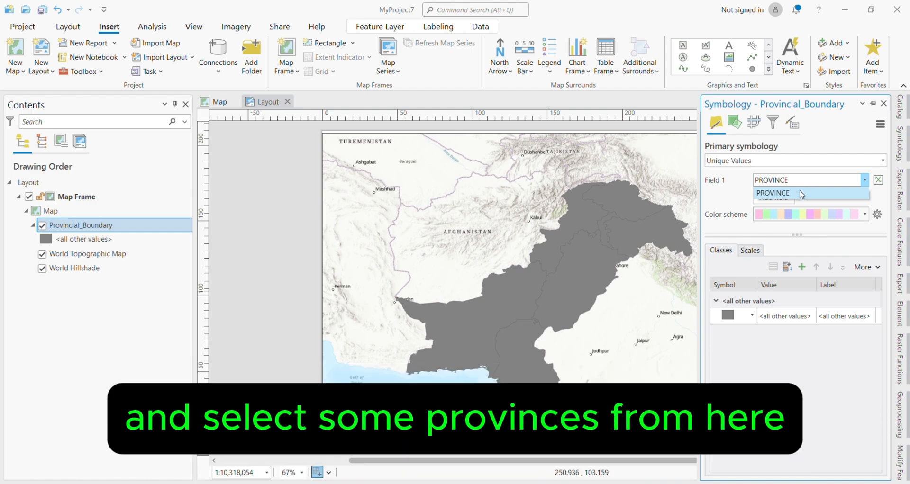
left_click(801, 195)
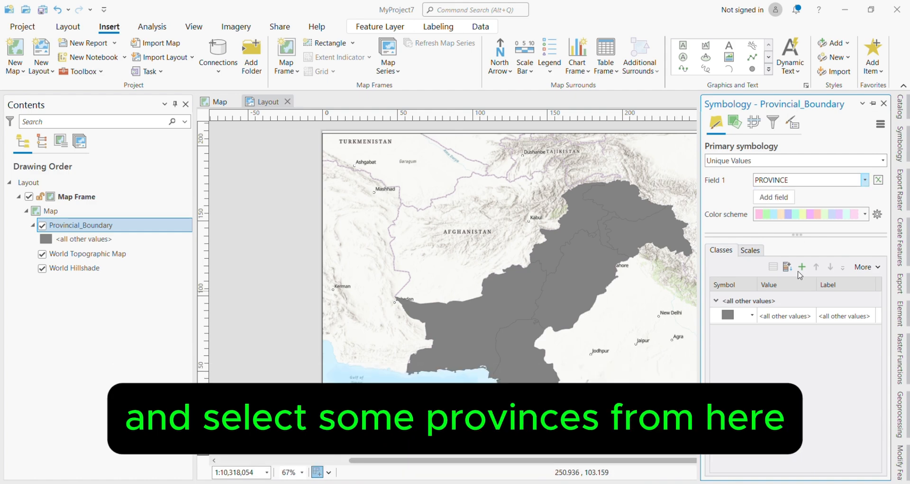
left_click(829, 216)
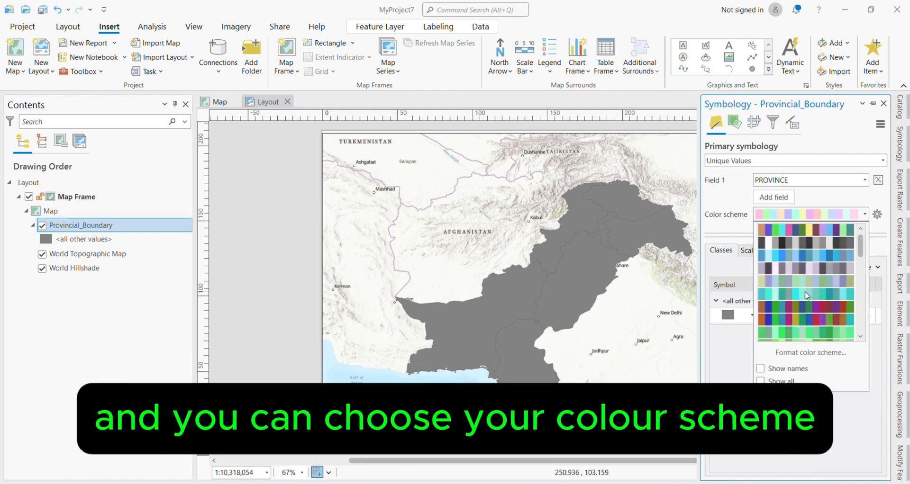
left_click(810, 232)
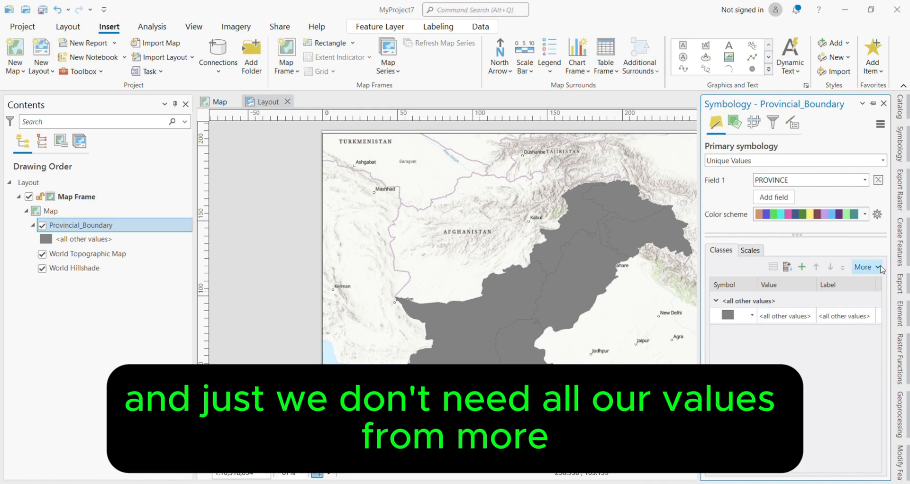
Remove all existing symbol classes from Provincial_Boundary and add the AJ&K value as a class.
left_click(864, 267)
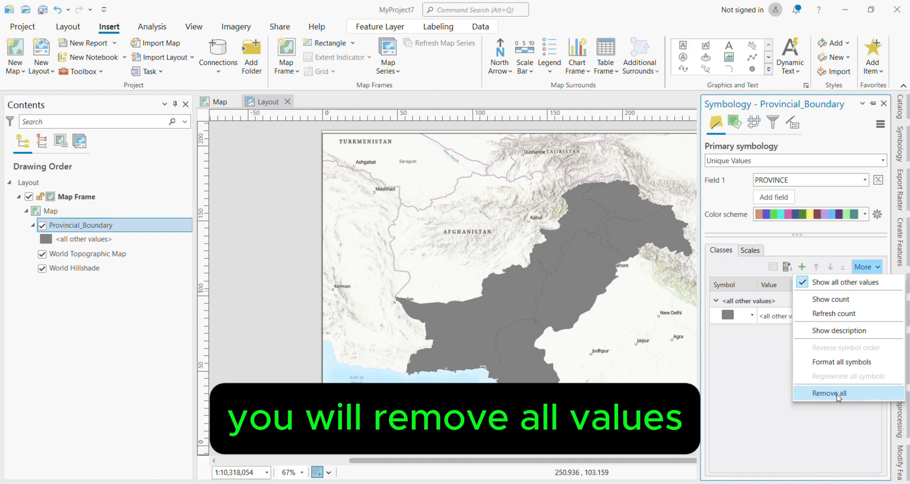
left_click(838, 394)
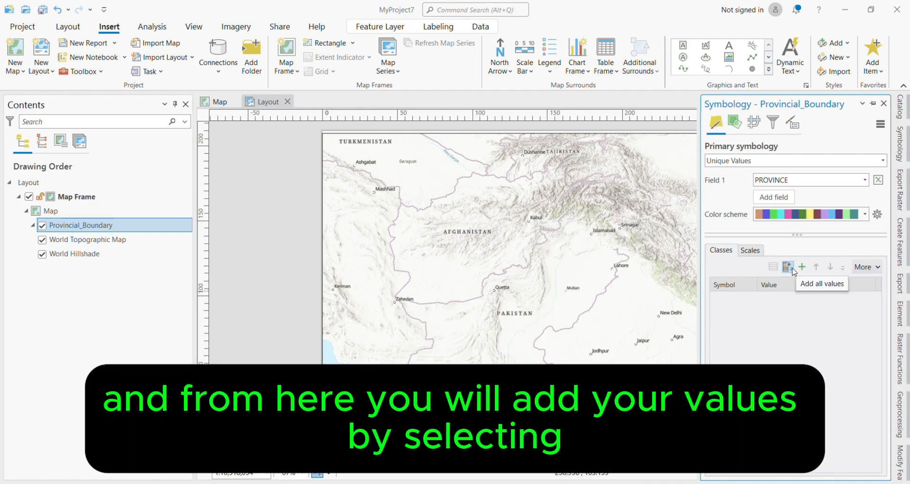
left_click(803, 269)
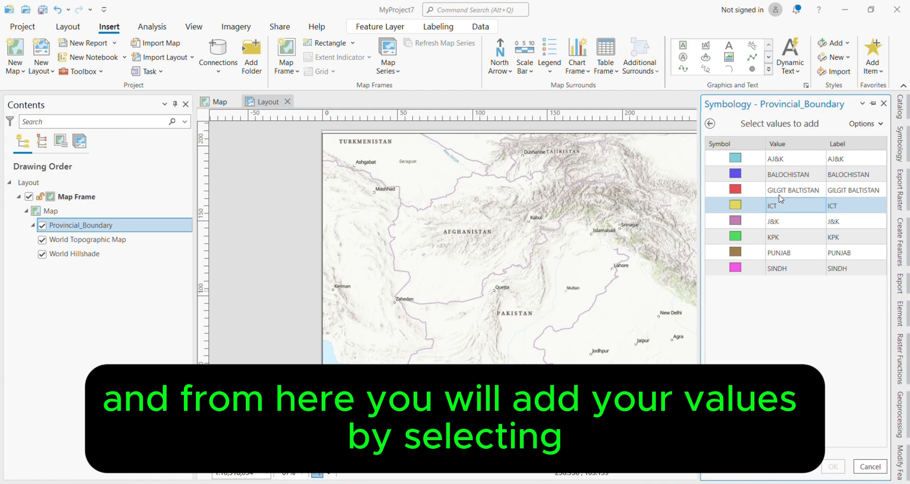
left_click(752, 157)
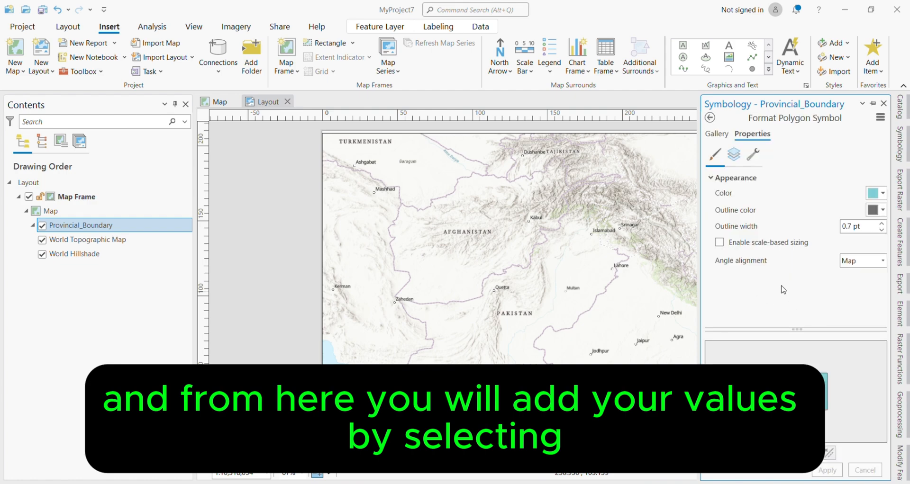
left_click(710, 117)
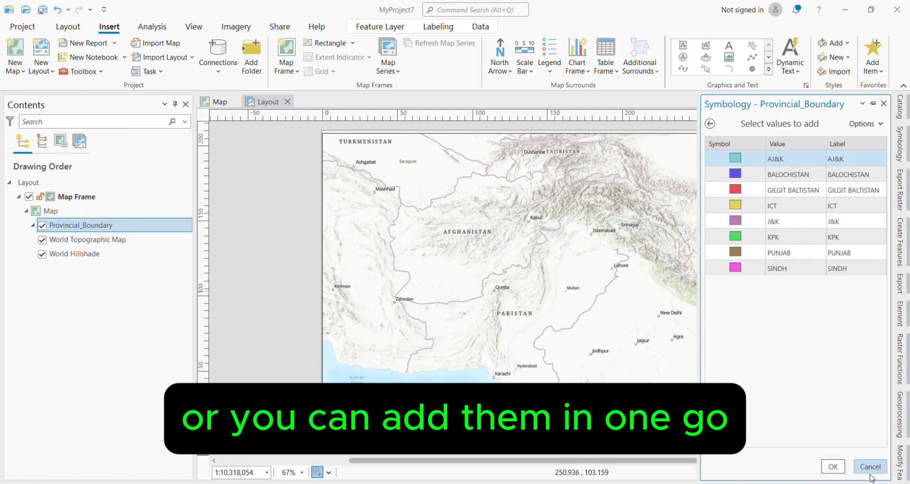
left_click(833, 470)
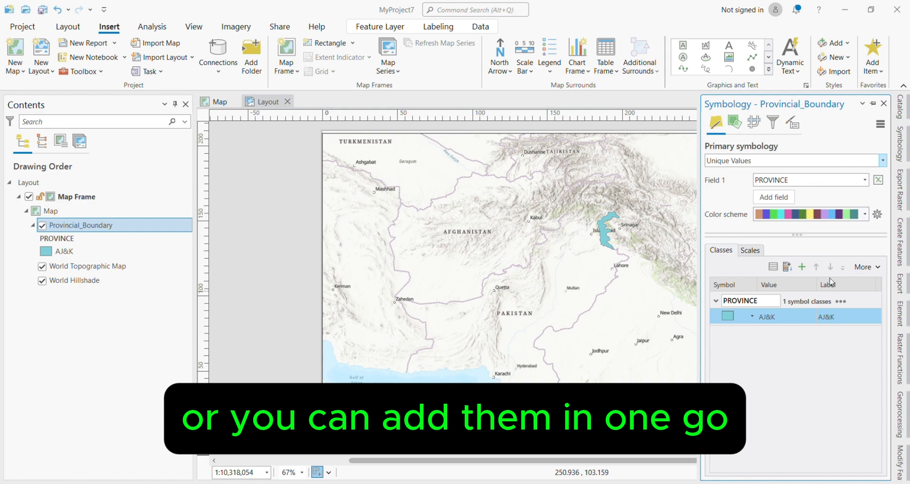
Add all the remaining province values, from BALOCHISTAN to SINDH, as symbol classes in one go.
left_click(802, 267)
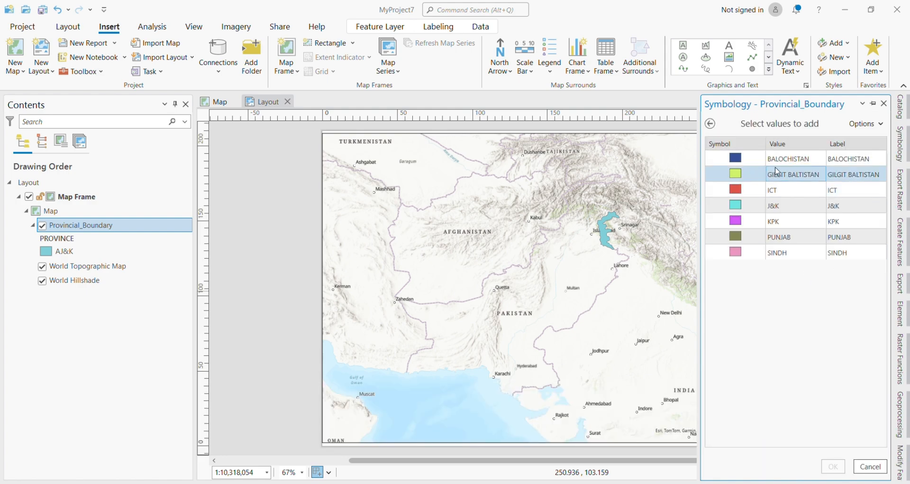
left_click(866, 124)
left_click(848, 158)
left_click(833, 467)
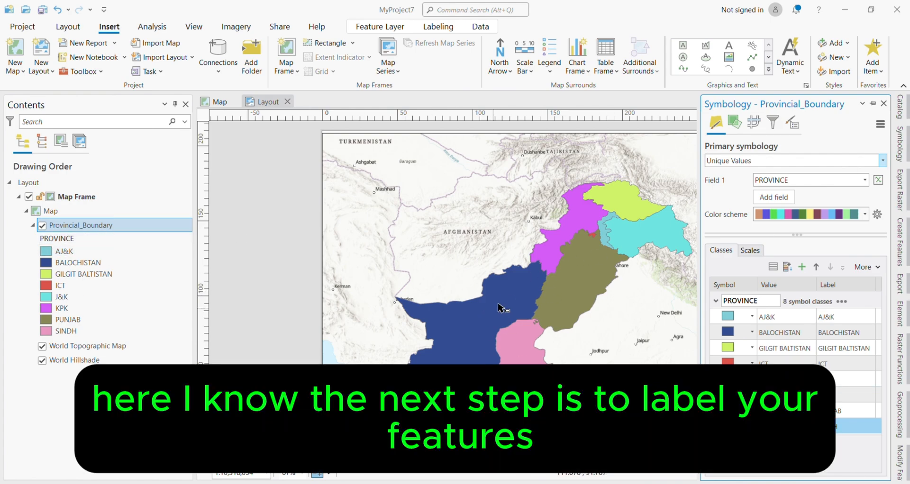
Turn on labels for the Provincial_Boundary layer.
left_click(69, 230)
right_click(68, 230)
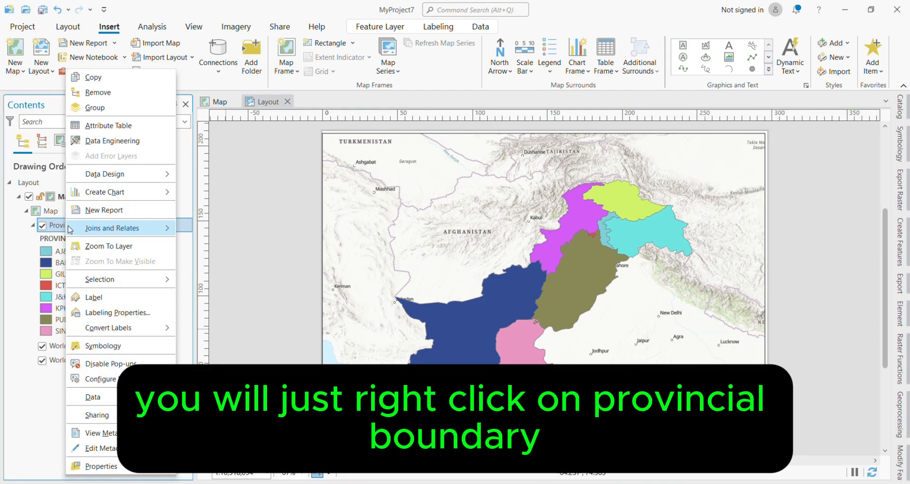
left_click(104, 299)
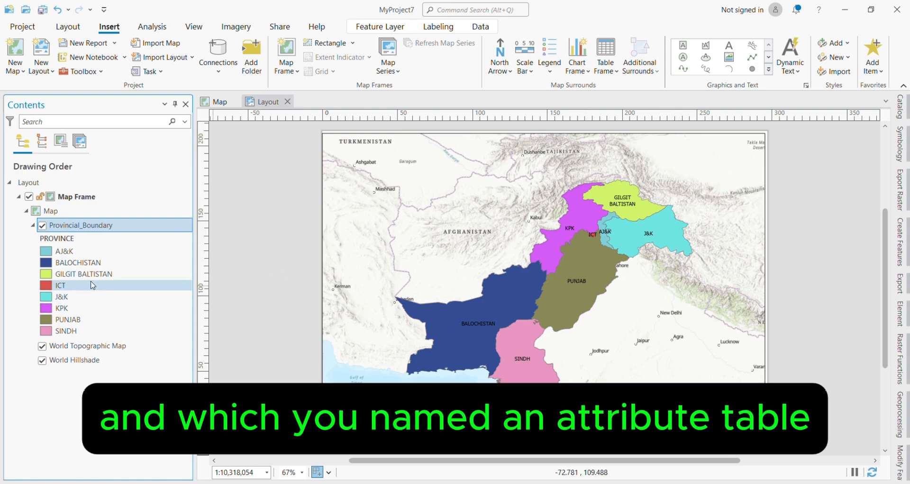
Examine the labeling properties of Provincial_Boundary, including its label expression, text symbol formatting and placement options, and close them.
right_click(79, 230)
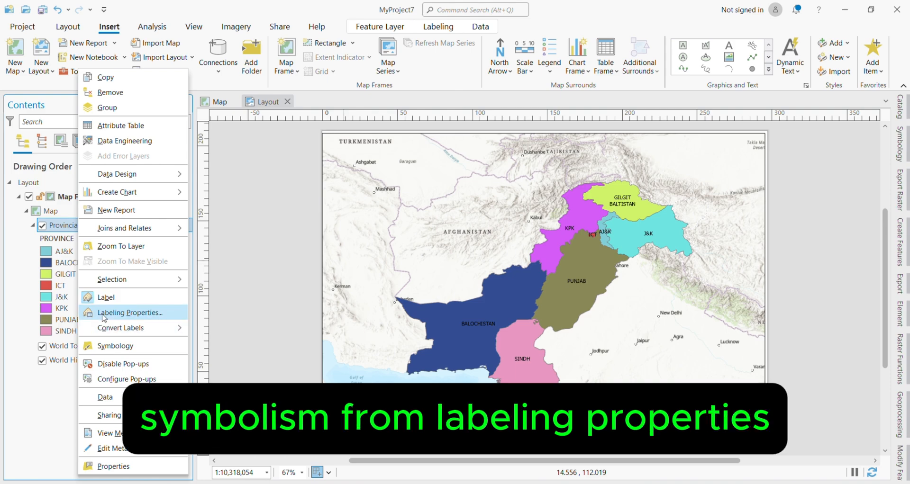
left_click(142, 317)
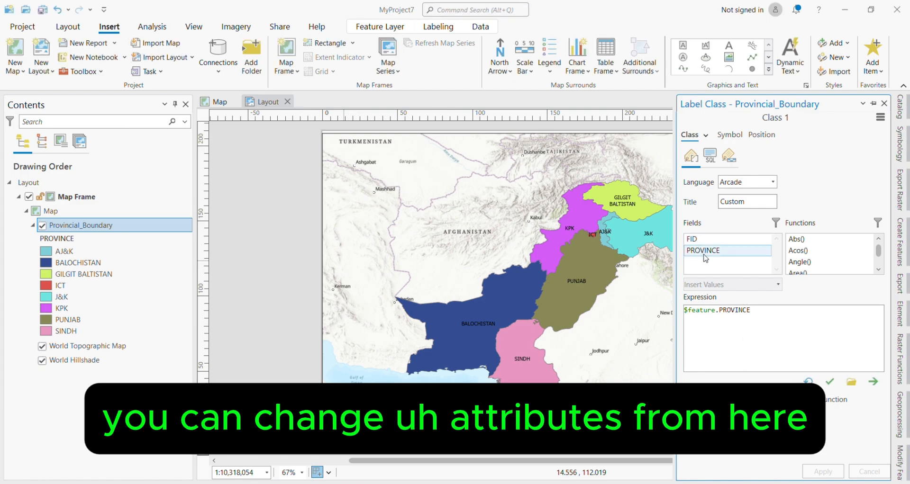
left_click(730, 138)
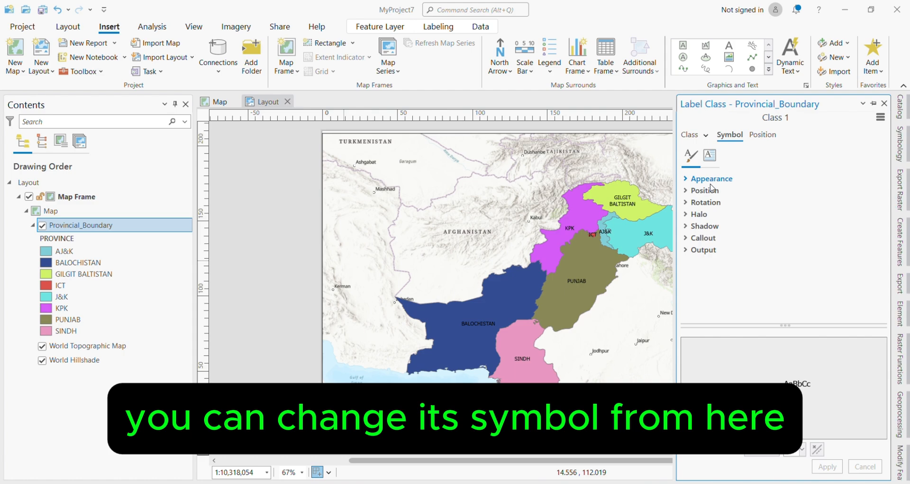
left_click(710, 155)
left_click(714, 180)
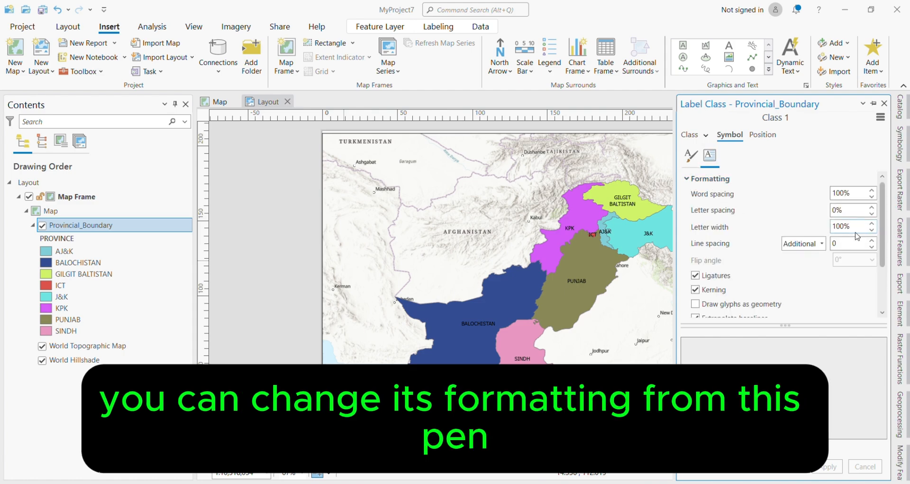
scroll(841, 254, "down", 2)
scroll(759, 232, "up", 2)
left_click(760, 135)
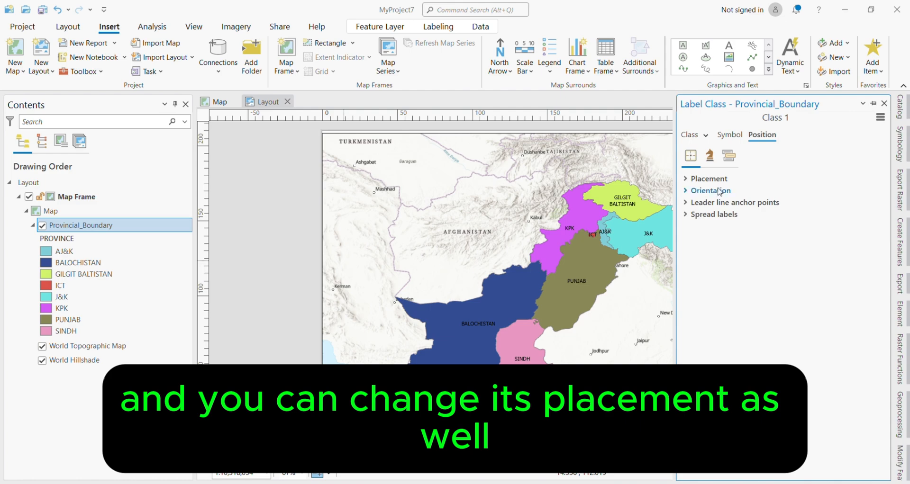
left_click(708, 180)
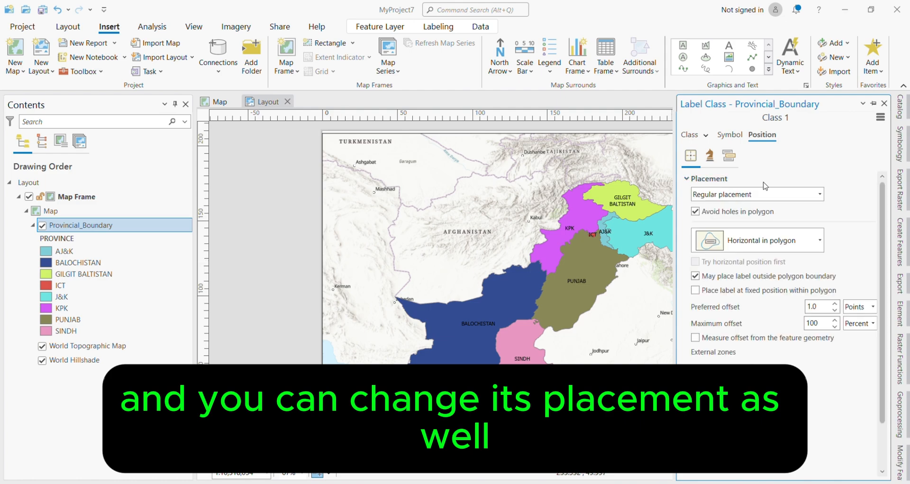
left_click(728, 134)
scroll(734, 283, "down", 3)
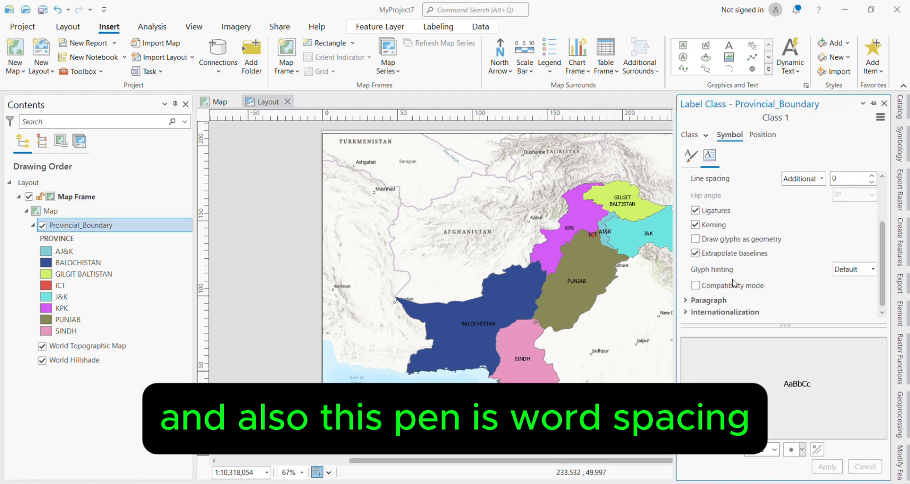
scroll(761, 293, "up", 3)
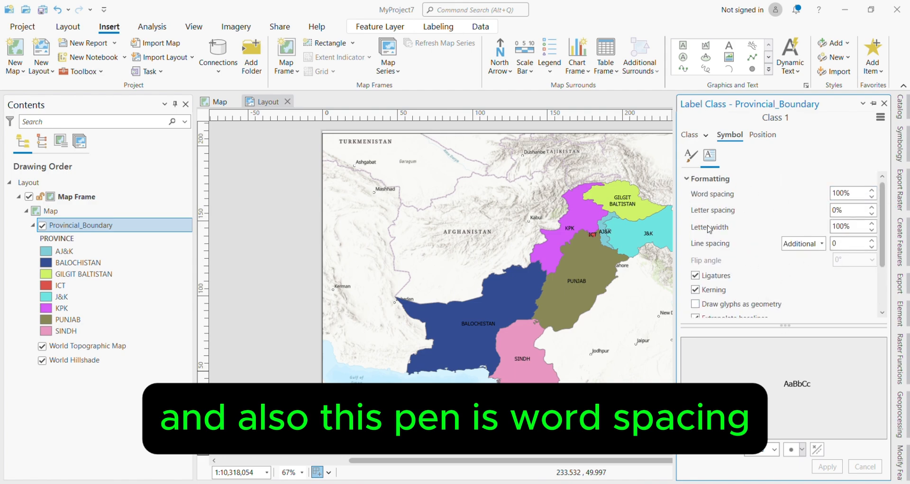
left_click(691, 156)
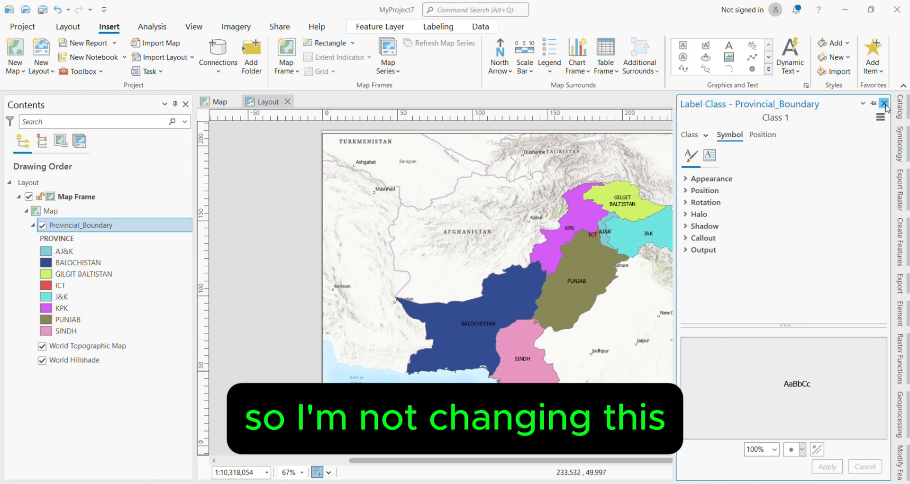
left_click(885, 103)
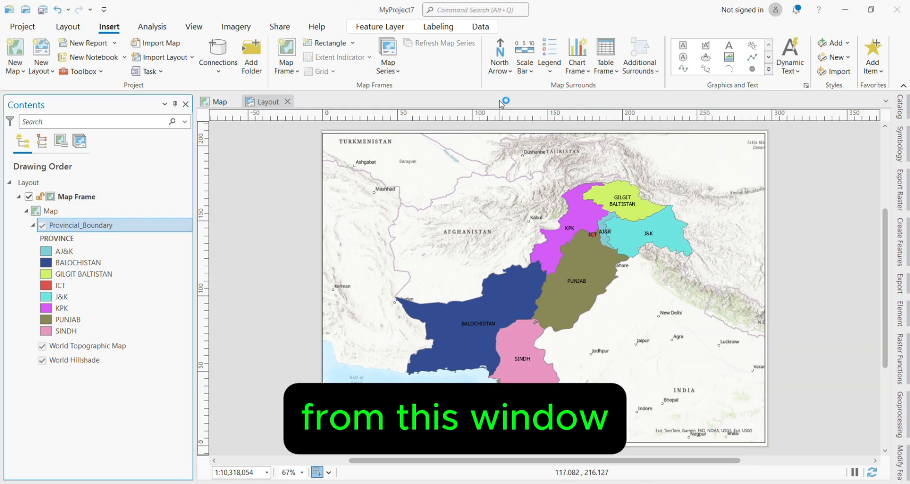
Add the first ArcGIS north arrow style to the layout and position it in the map's upper-right corner.
left_click(508, 76)
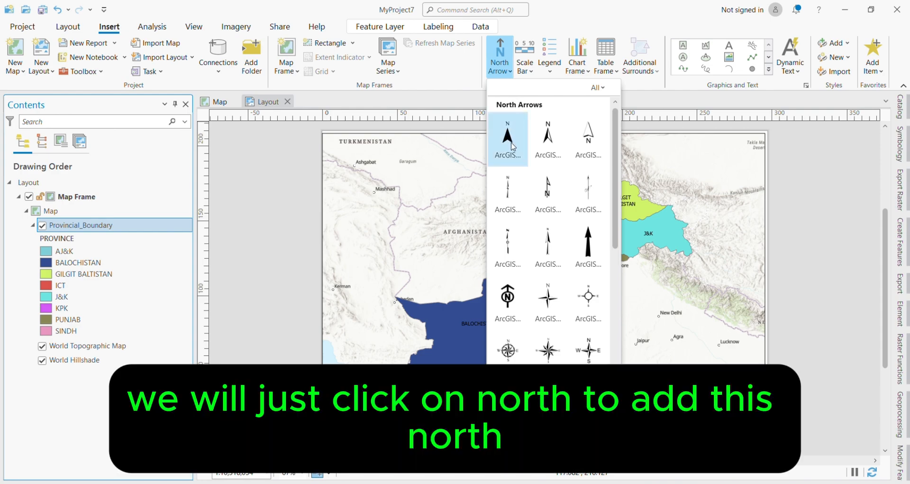
left_click(508, 142)
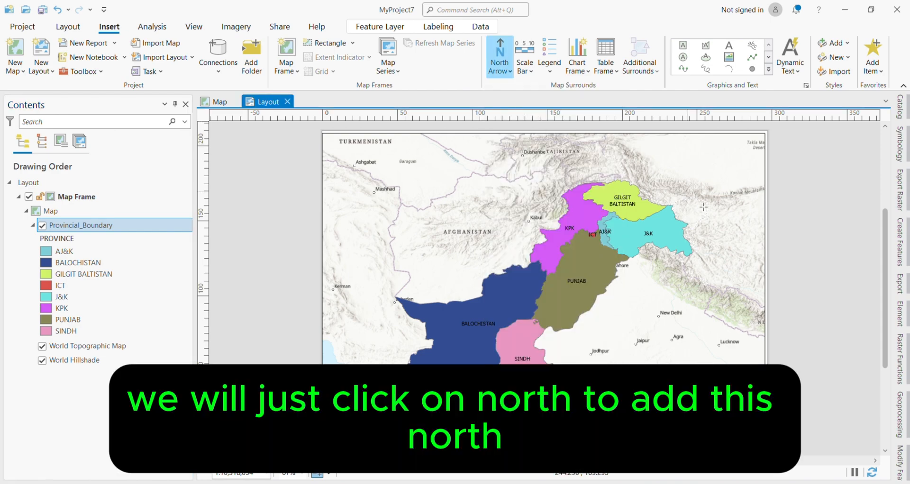
left_click(720, 164)
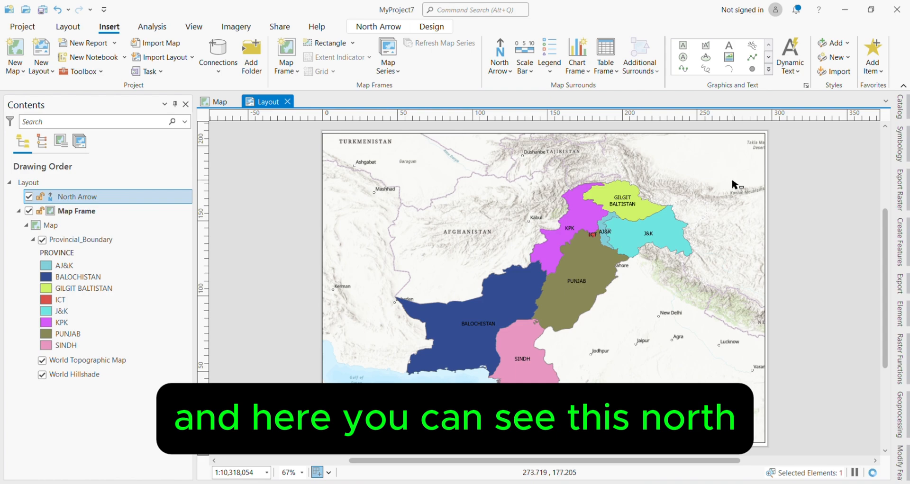
left_click_drag(732, 177, 747, 164)
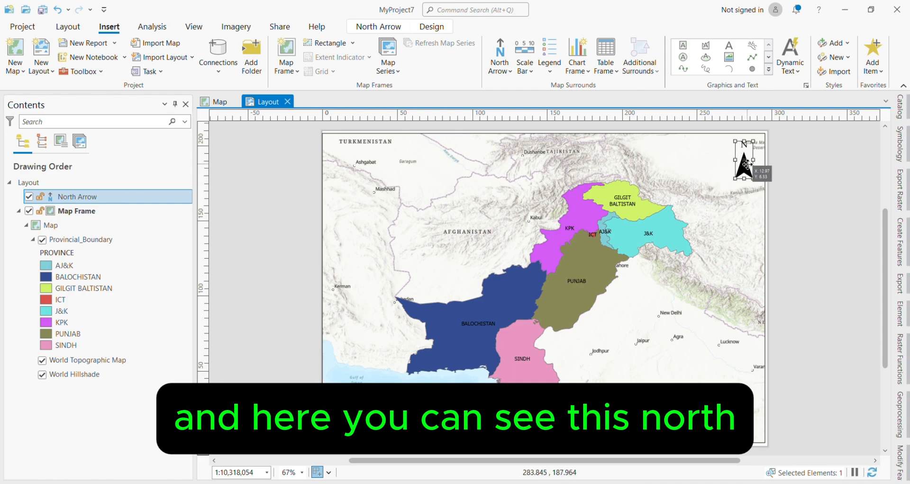
left_click(853, 207)
Add an imperial double alternating scale bar in miles in the map's lower-left corner.
left_click(525, 67)
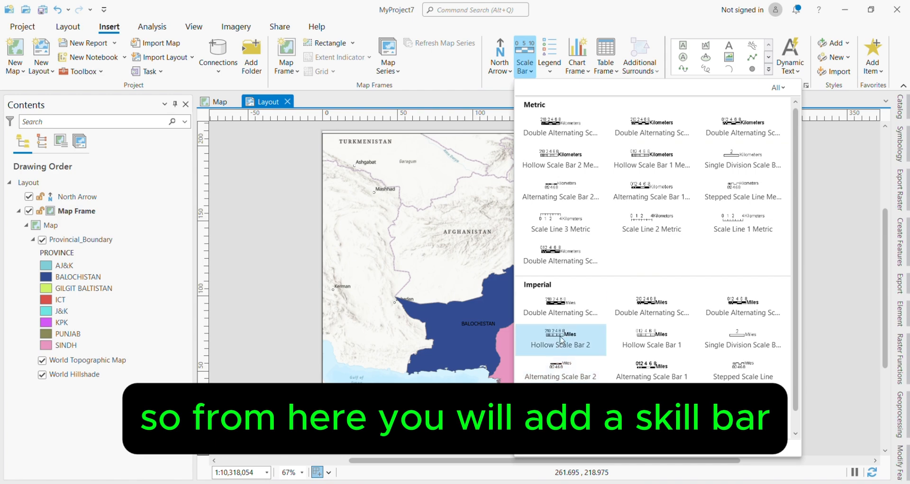
left_click(561, 308)
left_click(383, 429)
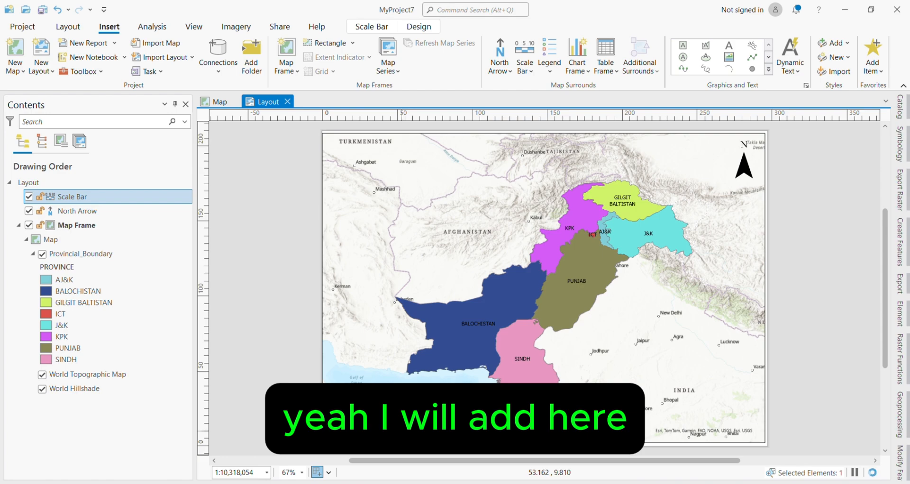
Insert a Legend 6 style legend and move and resize it to fit inside the map's lower-right corner.
left_click(550, 67)
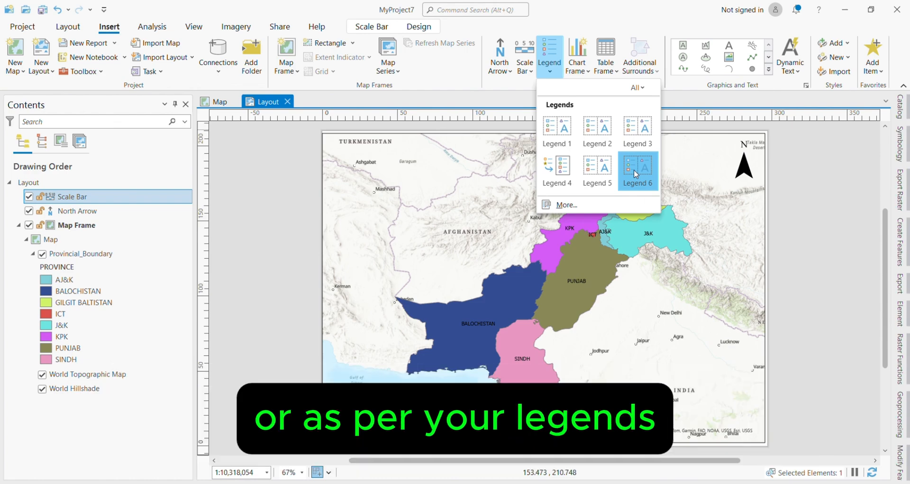
left_click(634, 172)
left_click(621, 341)
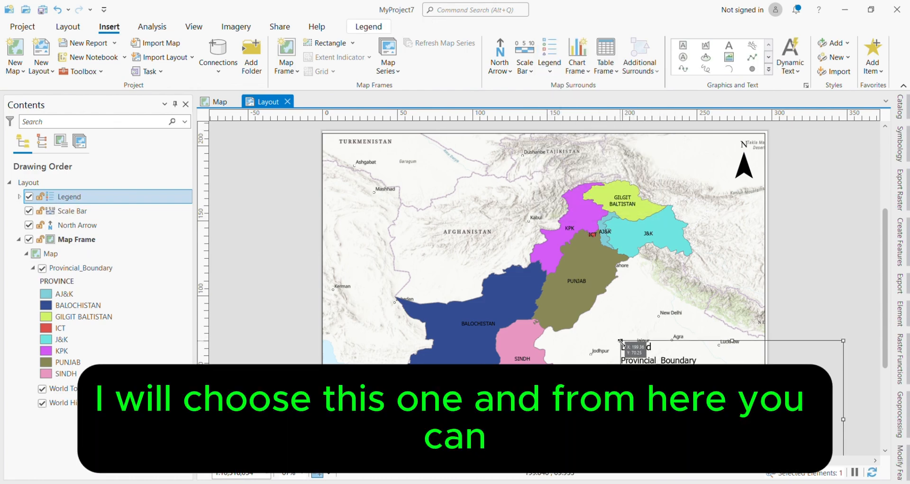
left_click_drag(621, 341, 685, 385)
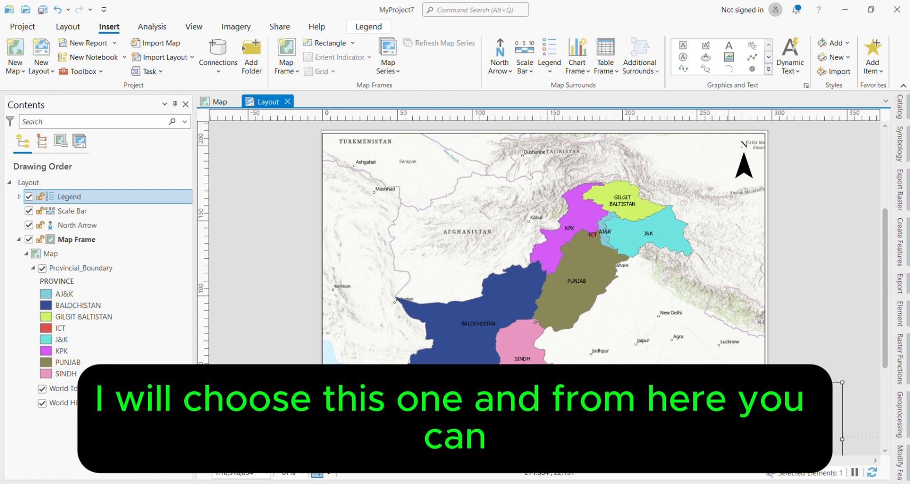
left_click_drag(728, 413, 647, 357)
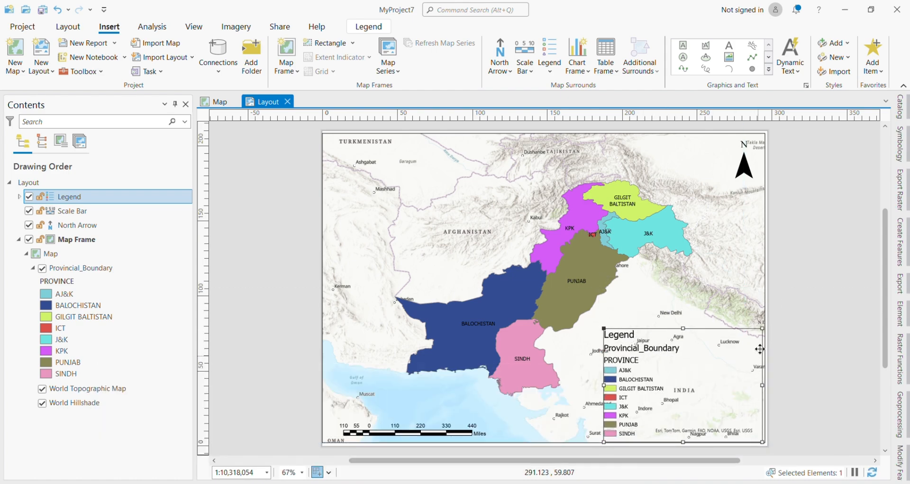
left_click_drag(758, 386, 743, 372)
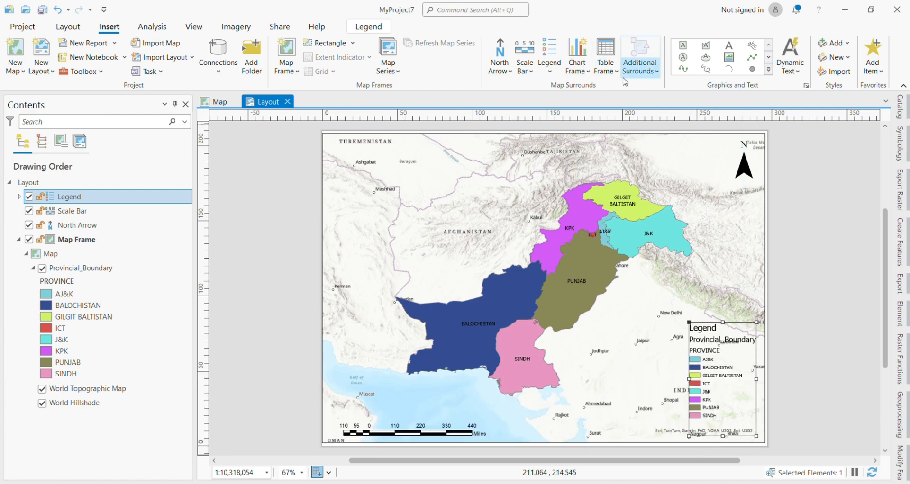
left_click(579, 76)
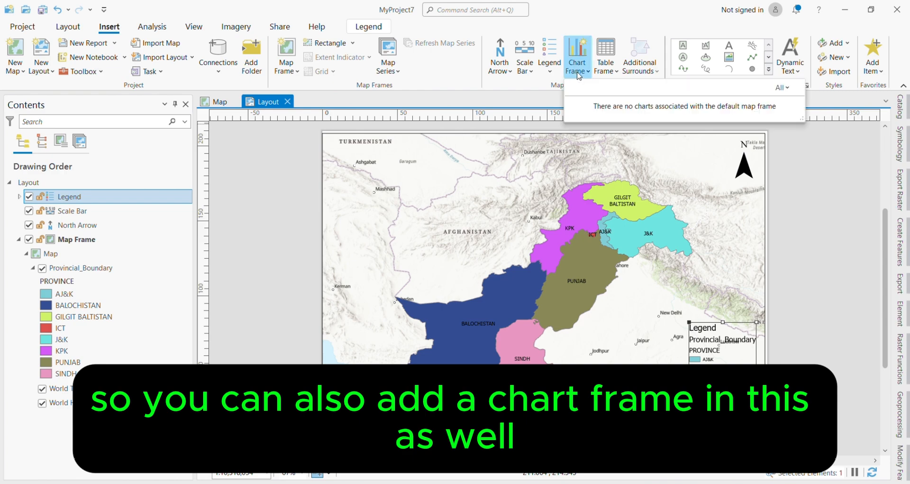
left_click(575, 75)
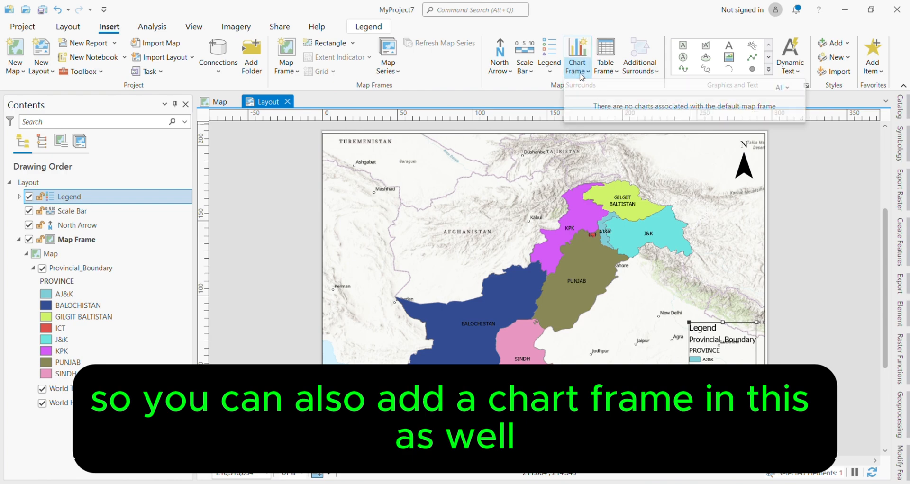
left_click(790, 69)
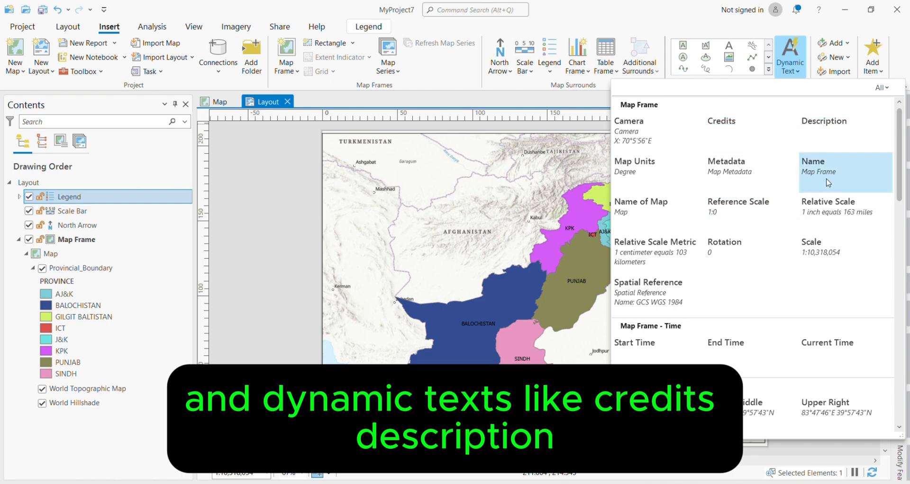
left_click(415, 24)
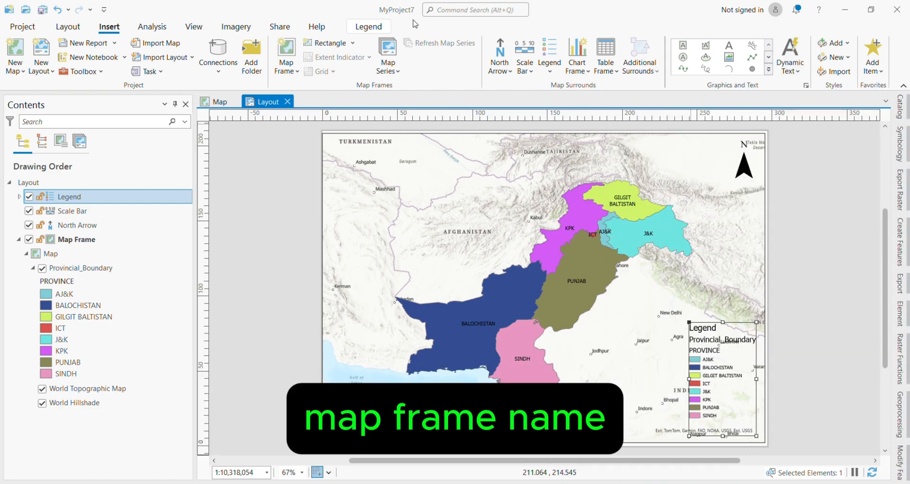
Insert the map frame's Name dynamic text in the upper-left area of the map and enlarge it to title size.
left_click(790, 56)
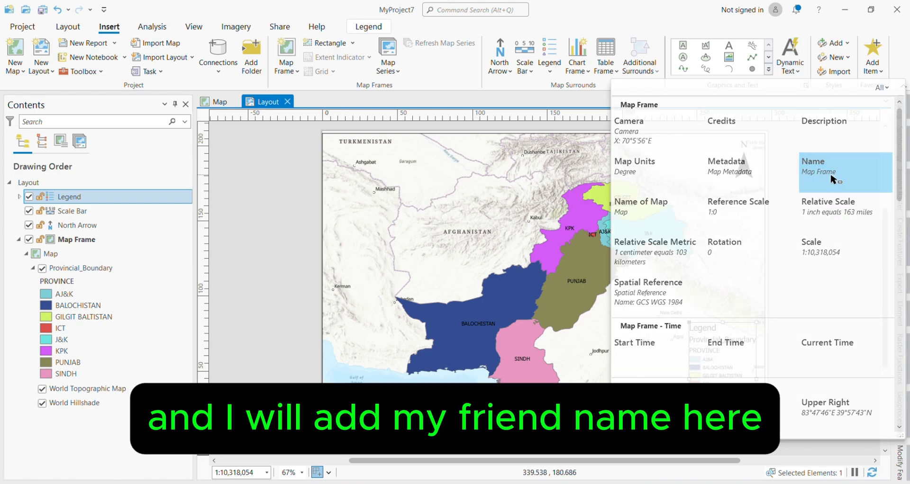
left_click(832, 176)
left_click(368, 159)
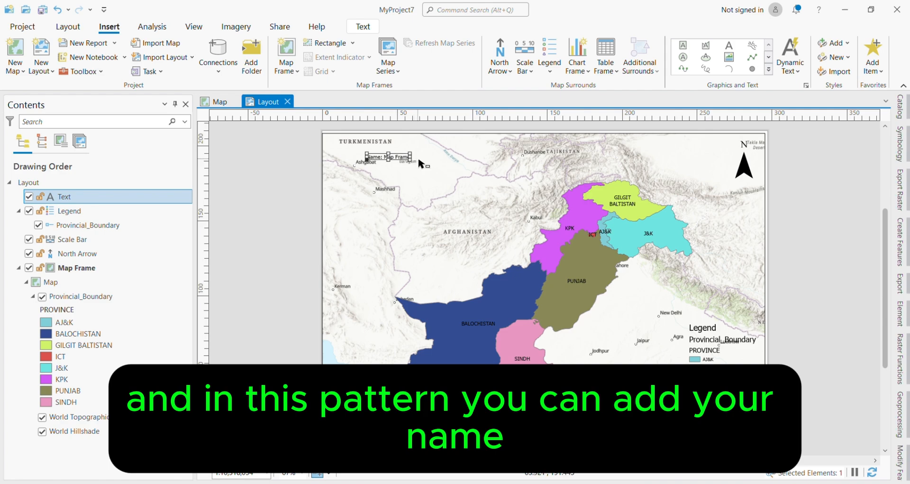
left_click_drag(412, 160, 441, 175)
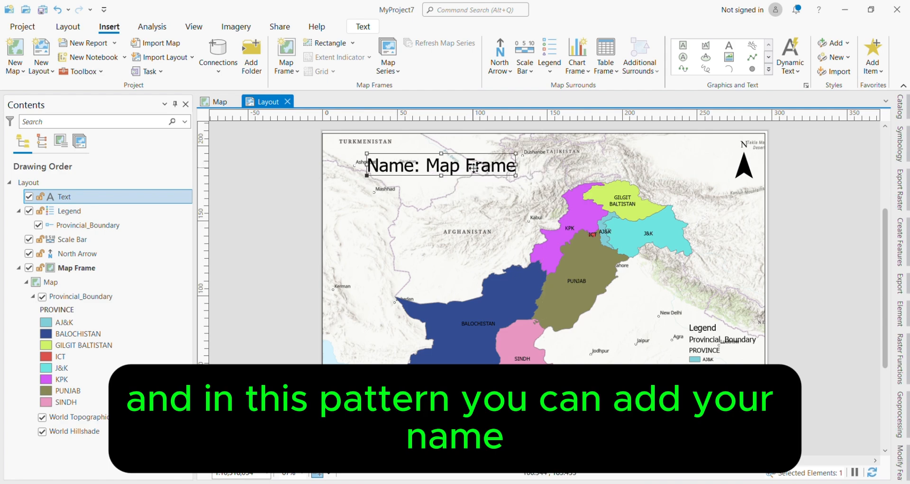
Replace the enlarged text with the title "Provincial Map" and shift it slightly toward the map's upper-left corner.
double_click(452, 167)
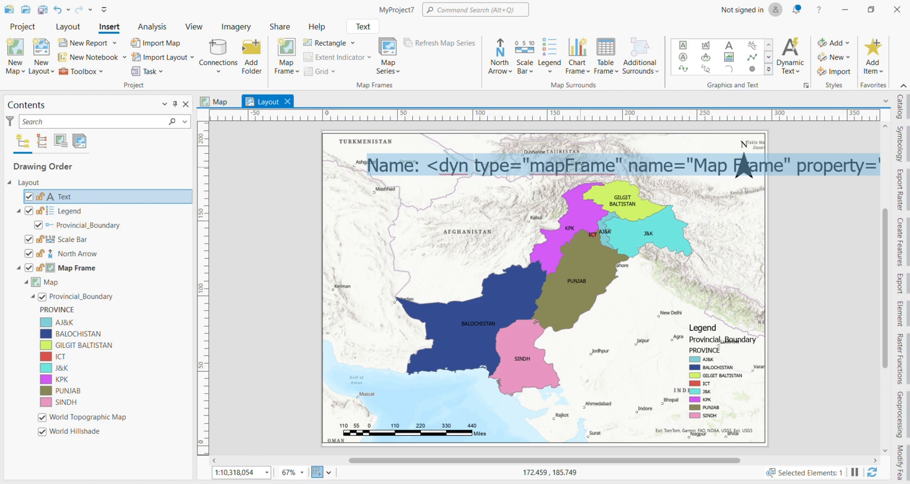
type("Pr")
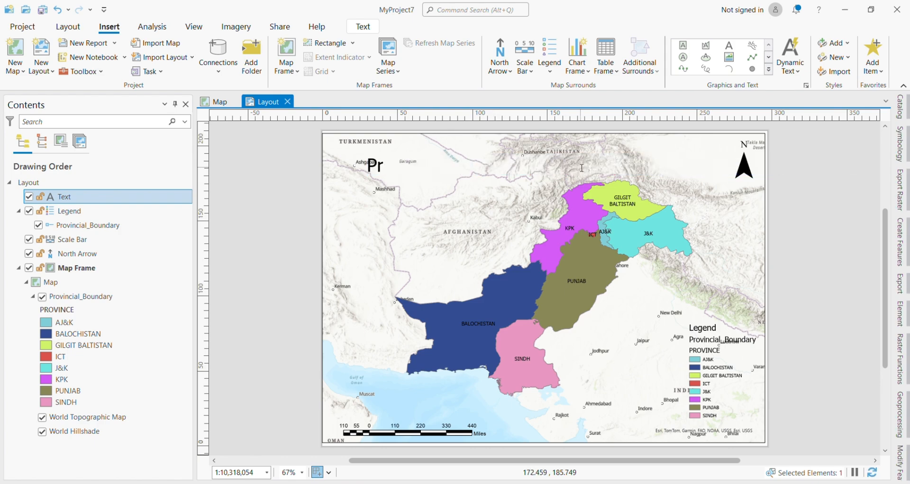
type("ovincial Map")
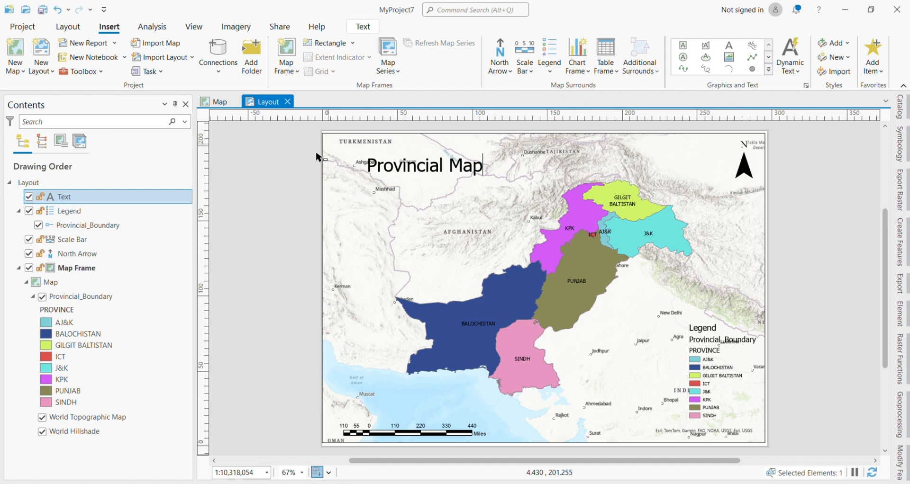
left_click(280, 182)
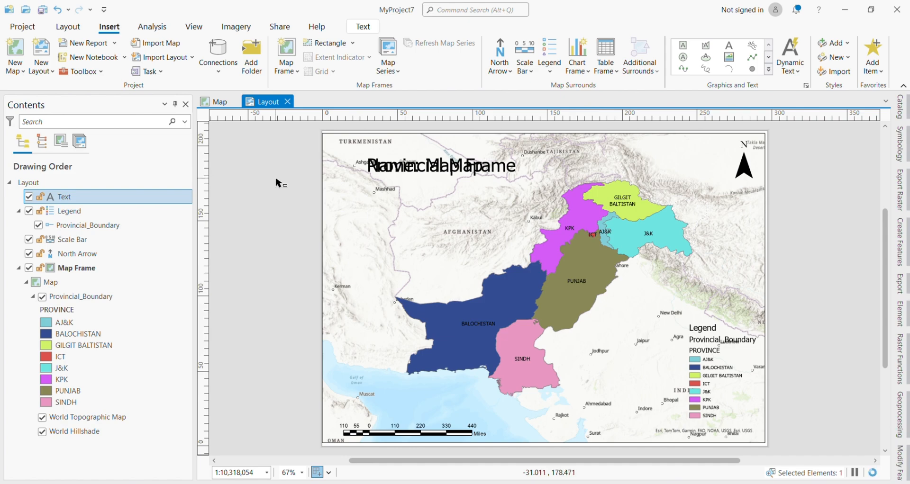
left_click(436, 166)
mouse_move(435, 165)
left_mouse_down()
mouse_move(422, 155)
mouse_move(423, 163)
left_mouse_up()
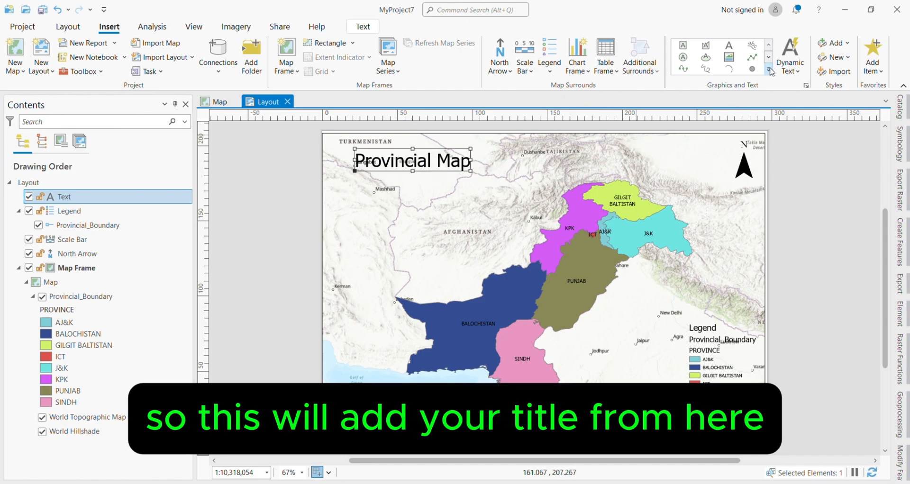
Add the Spatial Reference dynamic text and align it directly below the "Provincial Map" title.
left_click(790, 71)
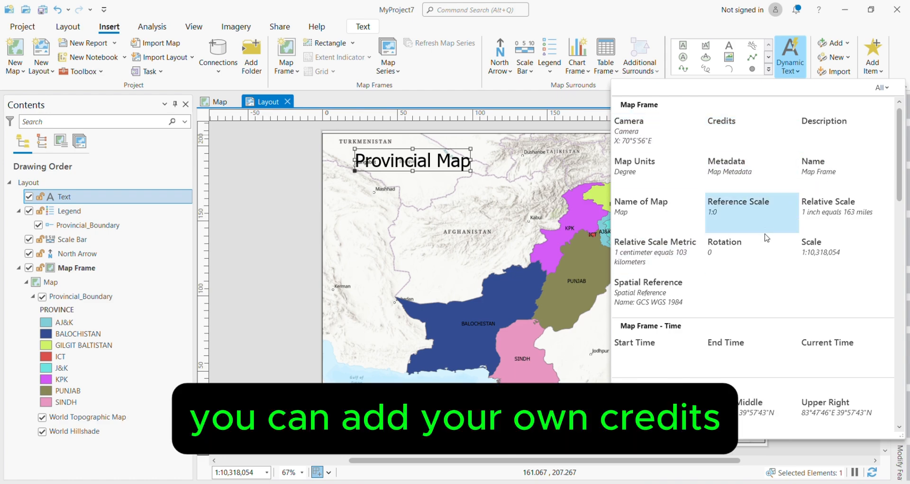
left_click(648, 300)
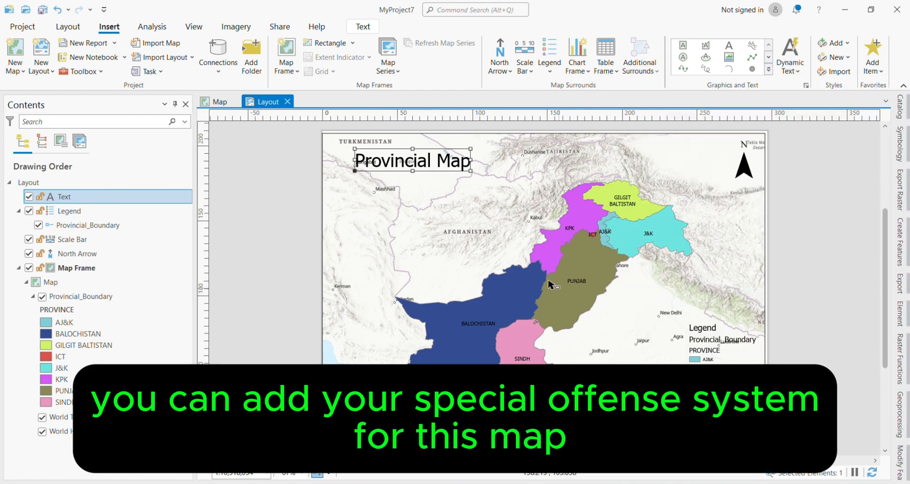
left_click(393, 207)
left_click_drag(413, 186, 376, 190)
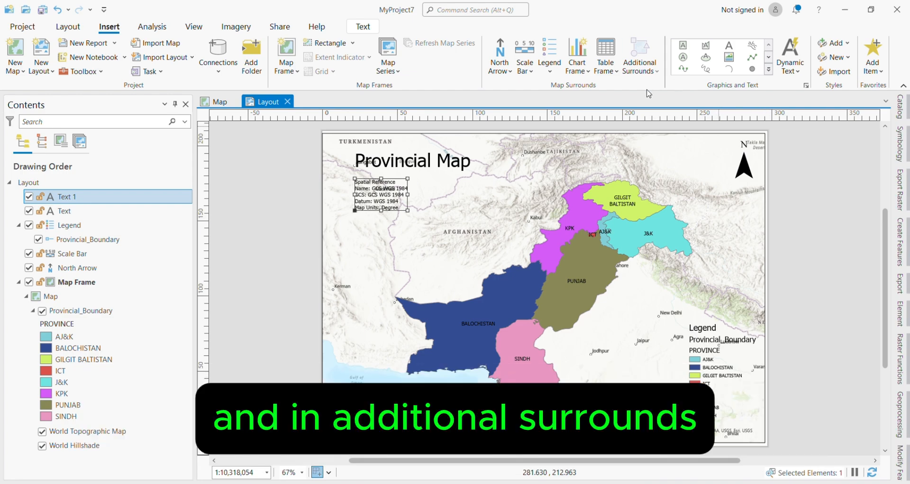
left_click(653, 73)
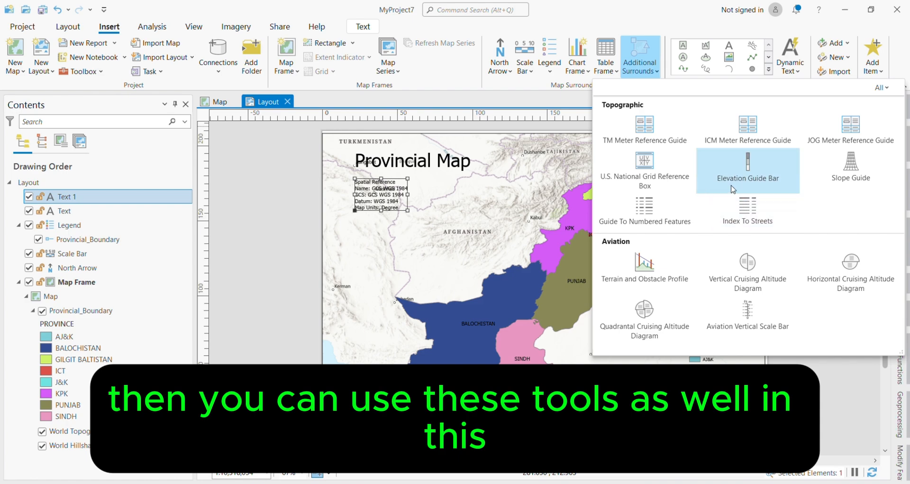
left_click(668, 20)
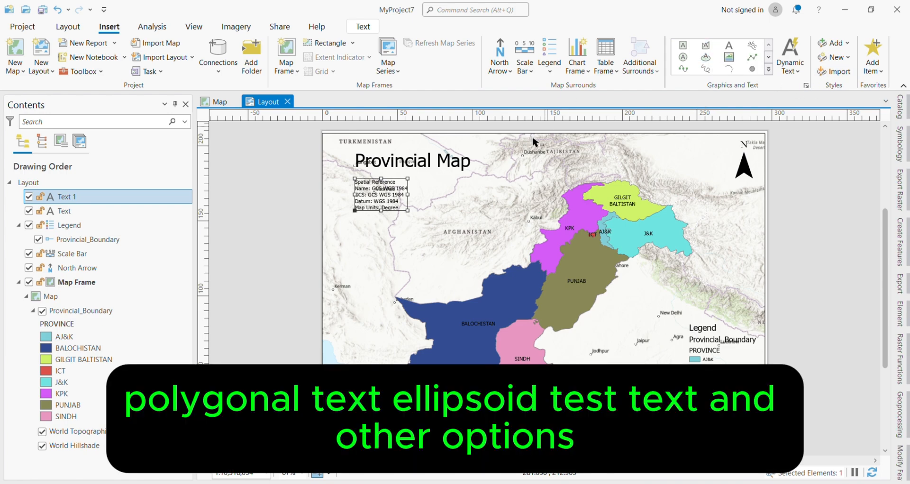
left_click(396, 72)
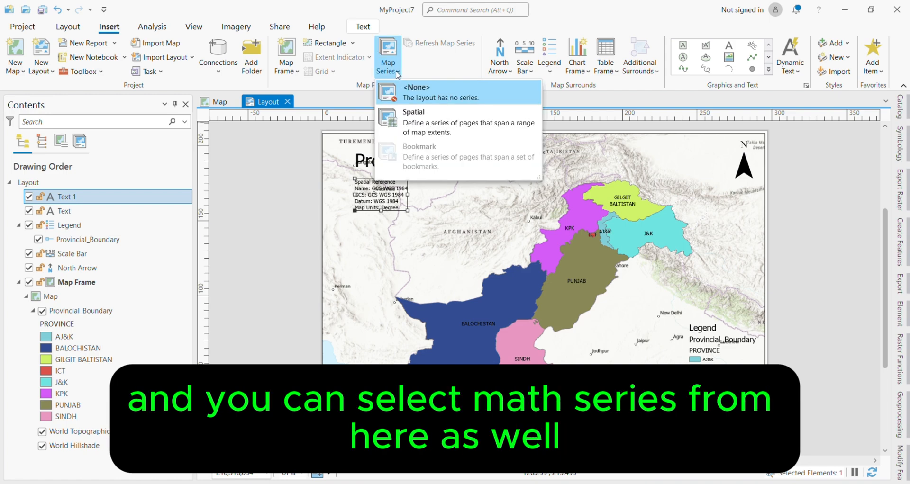
left_click(671, 335)
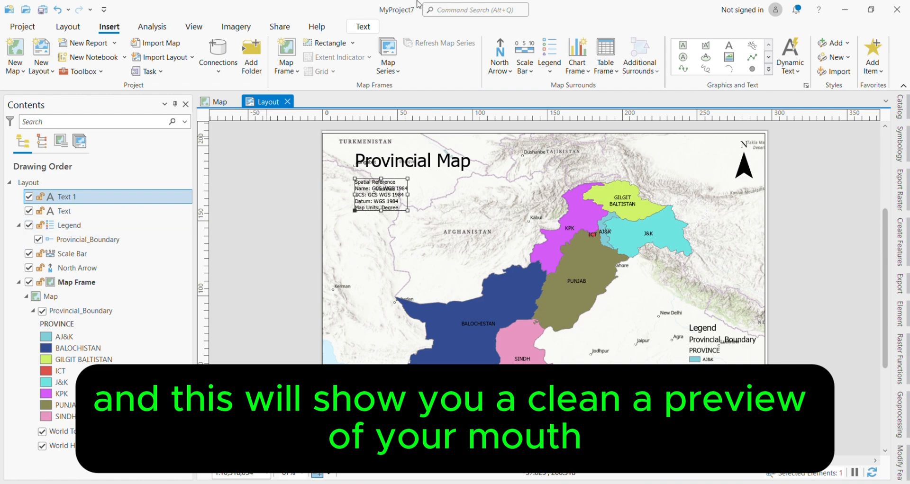
Insert a U.S. National Grid Reference Box for the map frame at its upper-left corner and try to stretch it toward the lower-right corner.
left_click(75, 282)
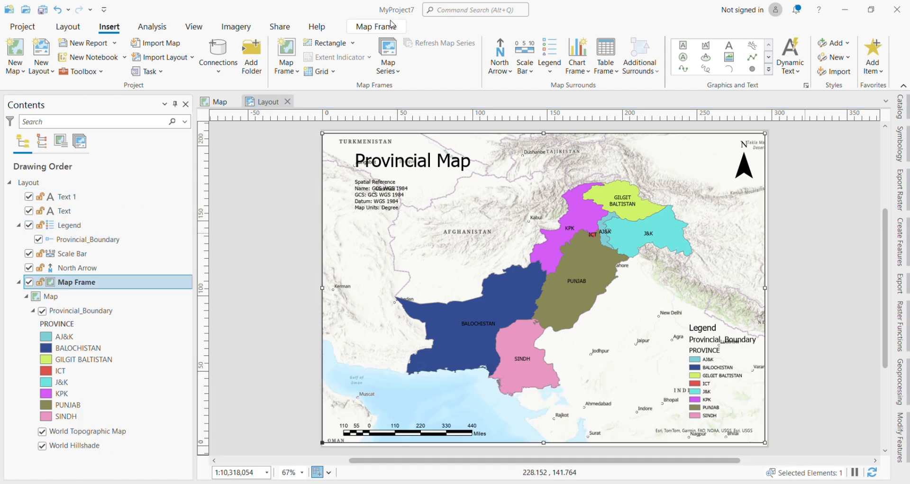
left_click(656, 71)
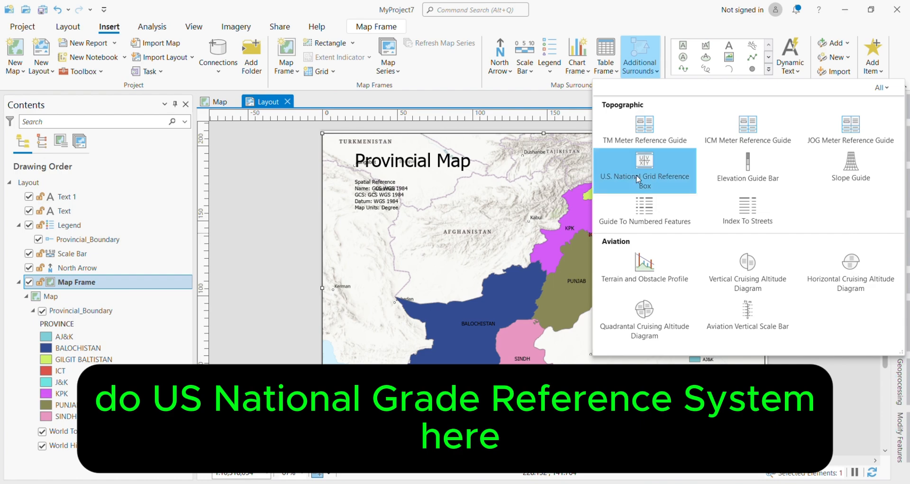
left_click(646, 182)
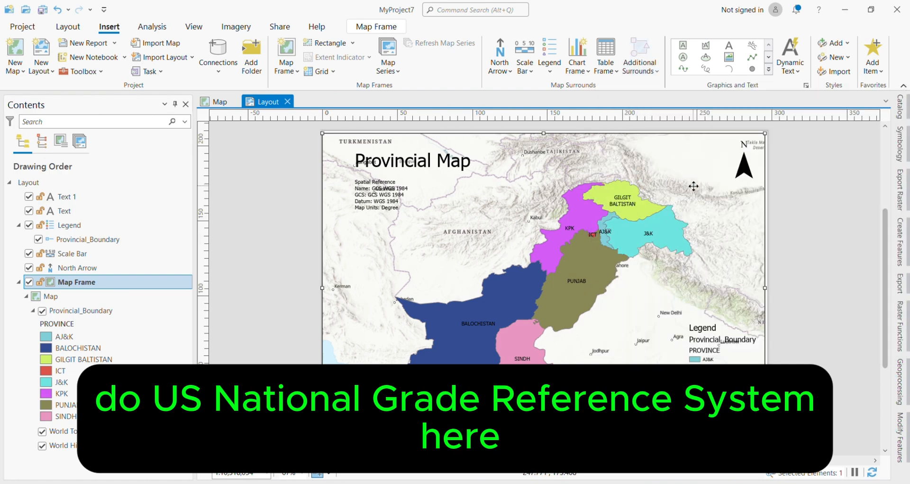
left_click(324, 134)
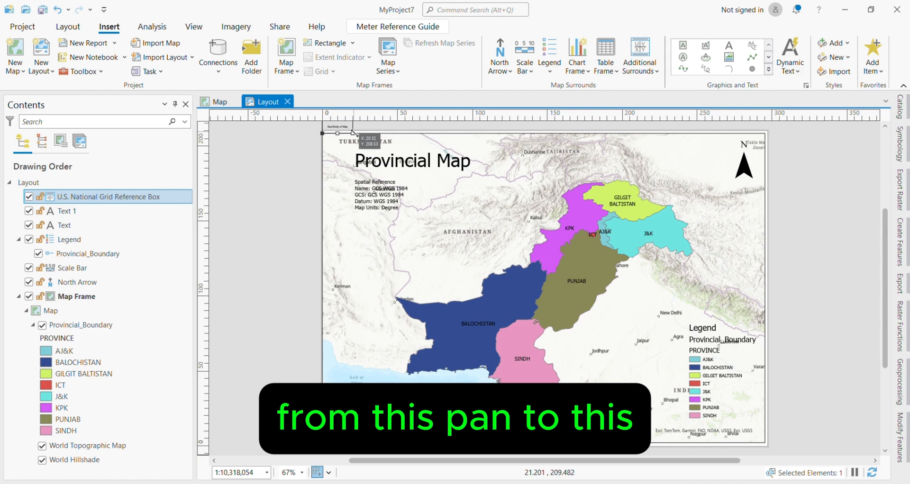
left_click_drag(353, 134, 765, 407)
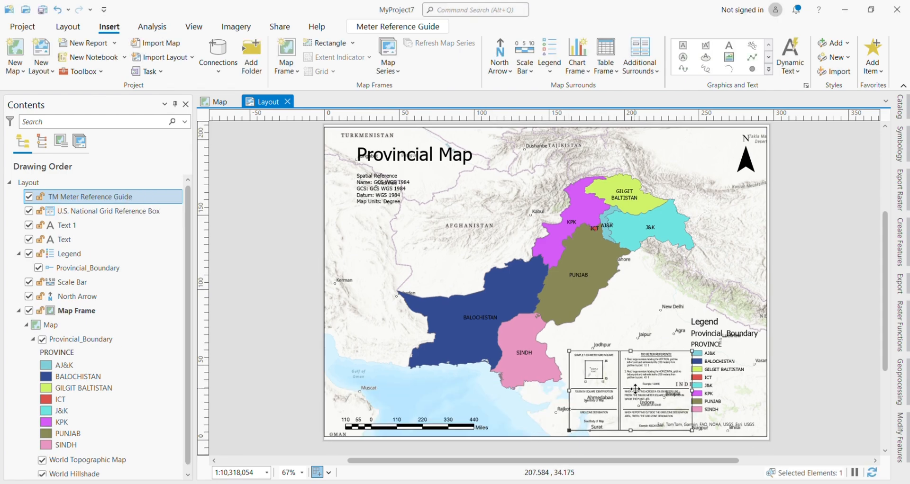
Nudge the TM Meter Reference Guide beside the legend and add a Black Horizontal Label Graticule to the map frame.
left_click_drag(630, 388, 630, 390)
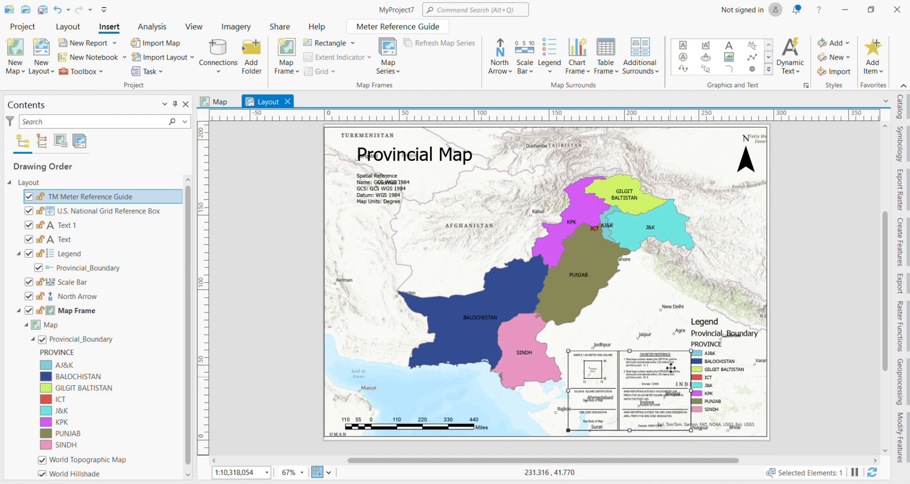
left_click(581, 303)
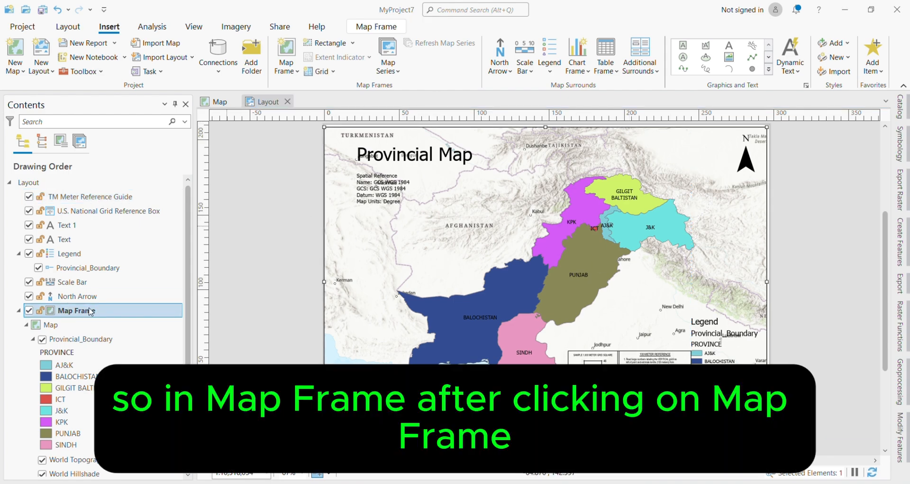
left_click(330, 72)
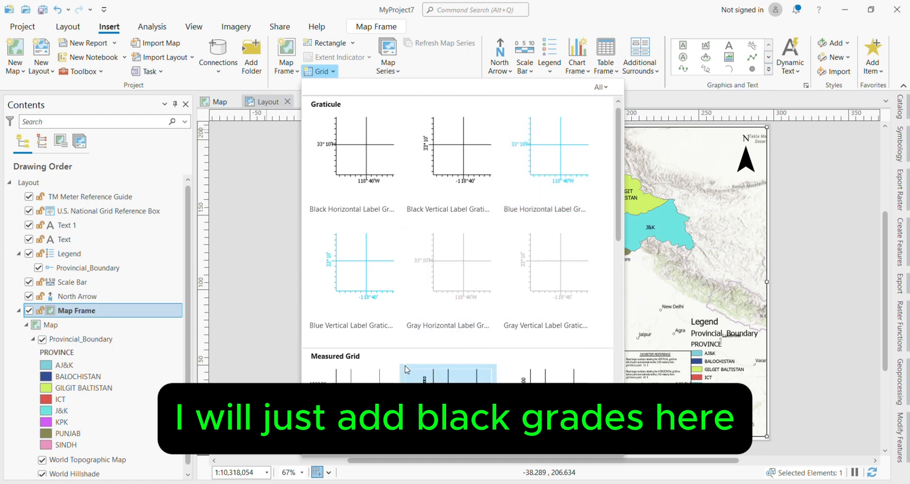
left_click(356, 172)
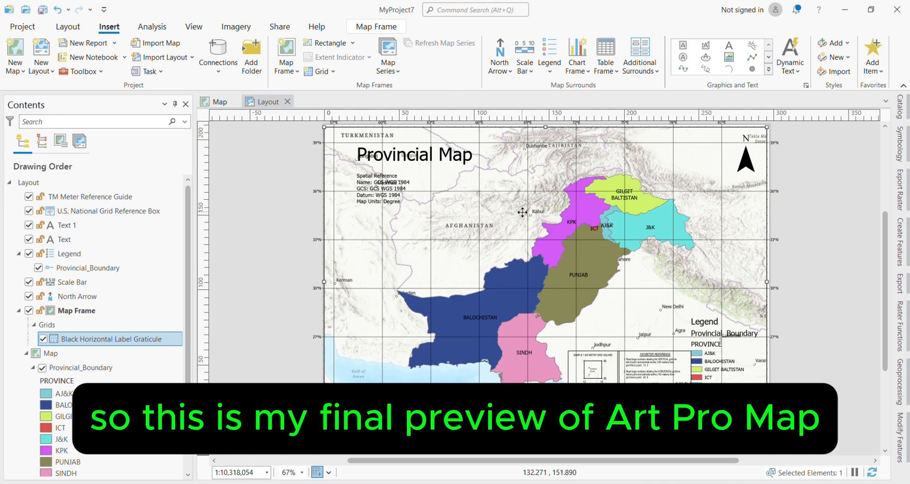
left_click(362, 27)
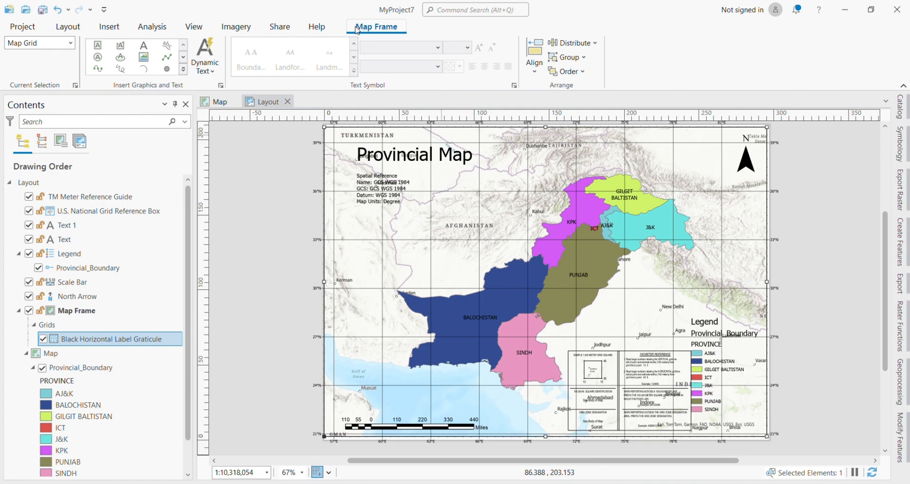
Start a layout export from the GeoReferenced PDF preset and change its file type to JPEG.
left_click(279, 27)
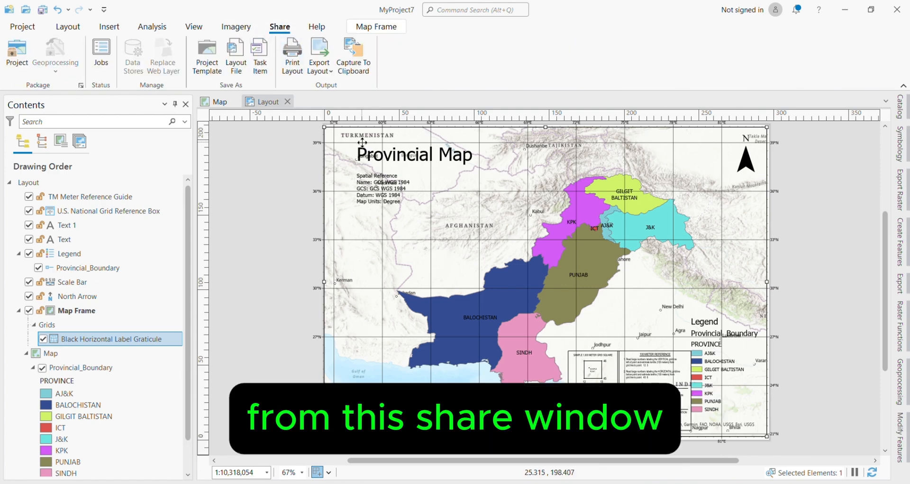
left_click(325, 72)
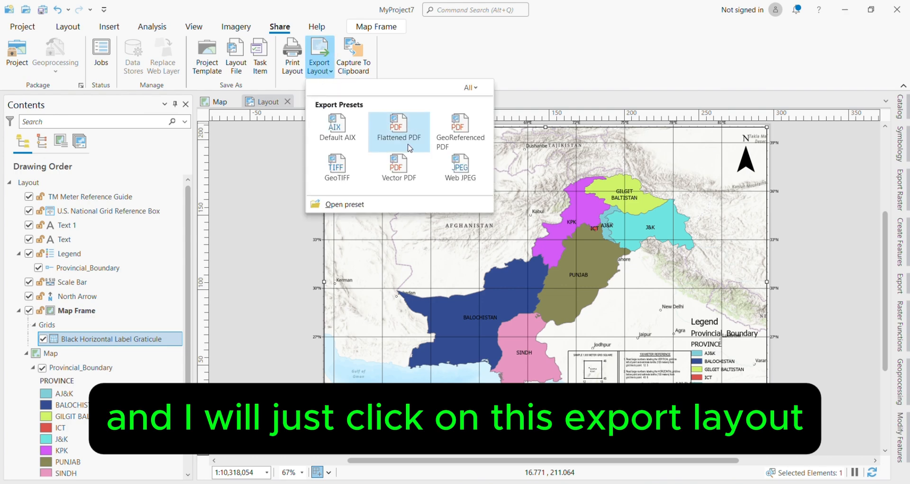
left_click(470, 146)
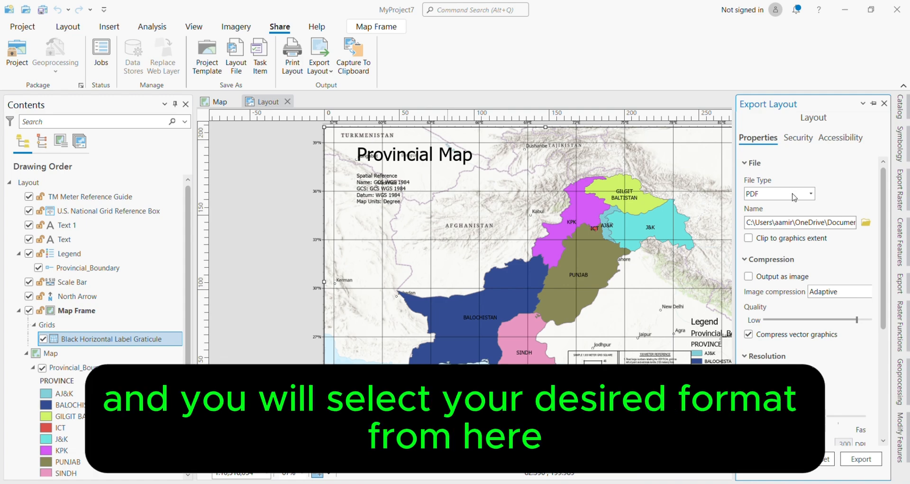
left_click(812, 193)
left_click(775, 268)
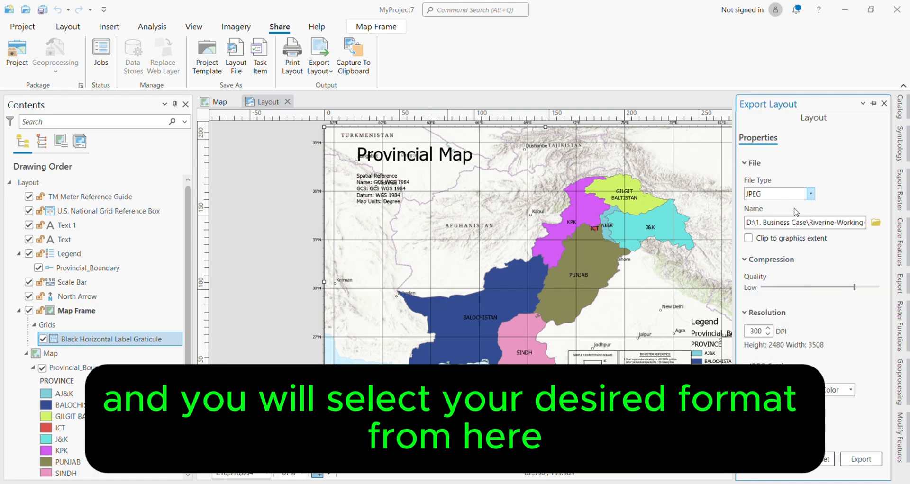
Set the output to LayoutProvincial.jpg in the Downloads folder and export the layout.
left_click(876, 226)
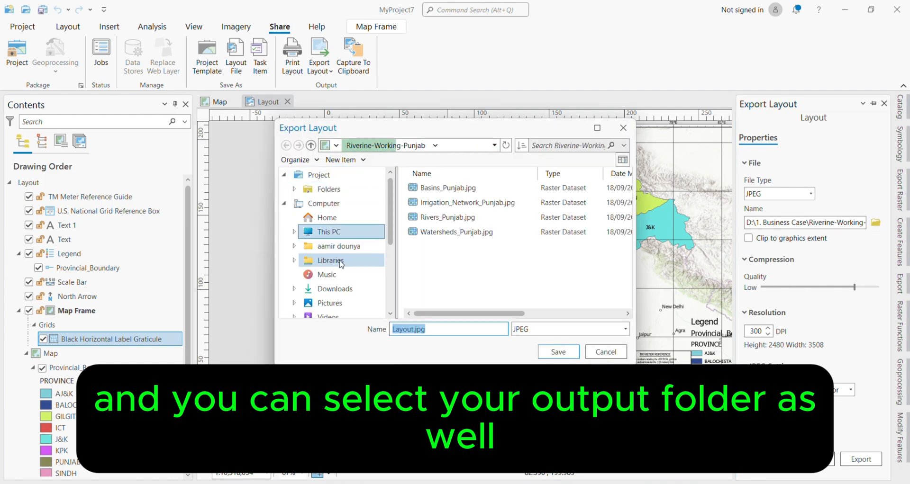
left_click(343, 230)
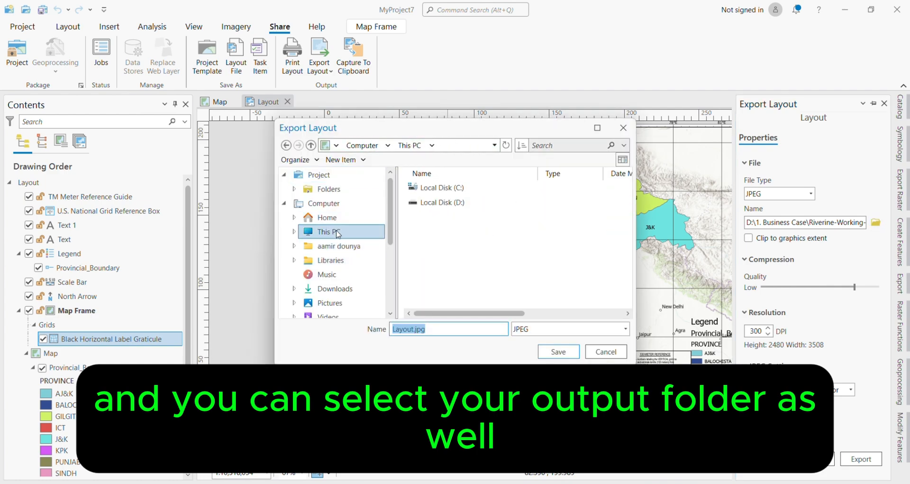
left_click(349, 290)
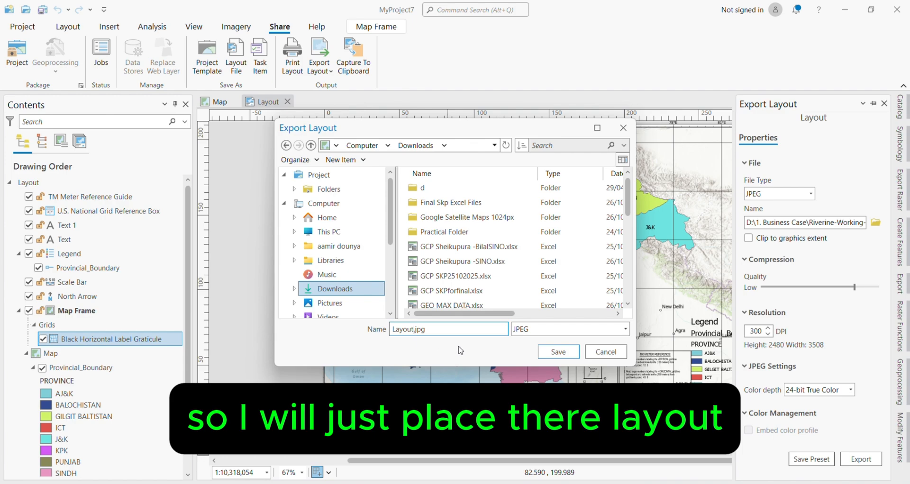
type("ncial")
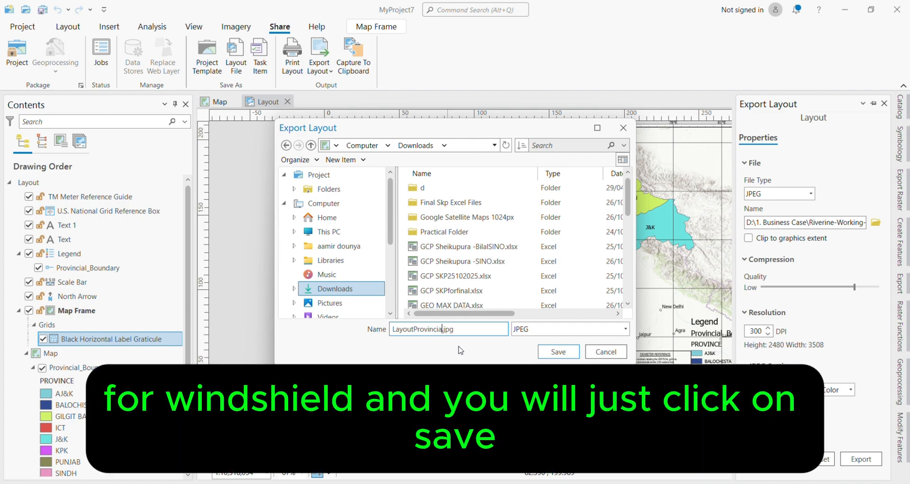
left_click(552, 356)
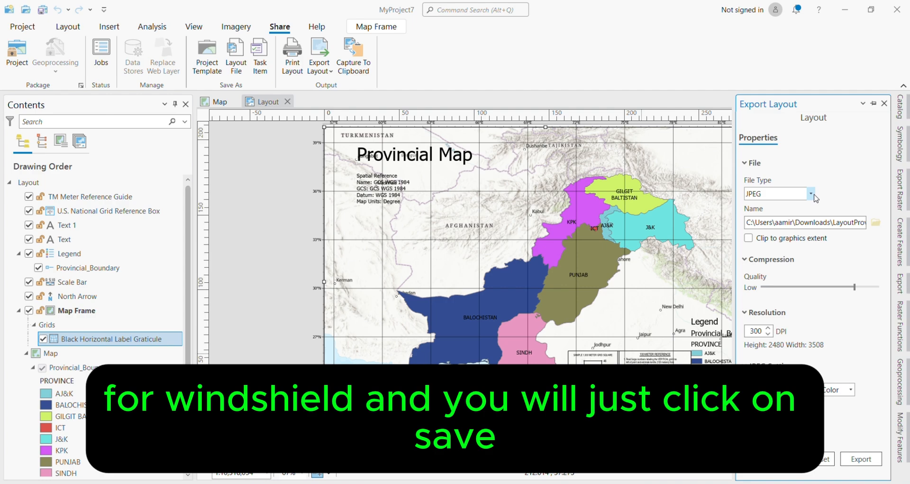
left_click(861, 460)
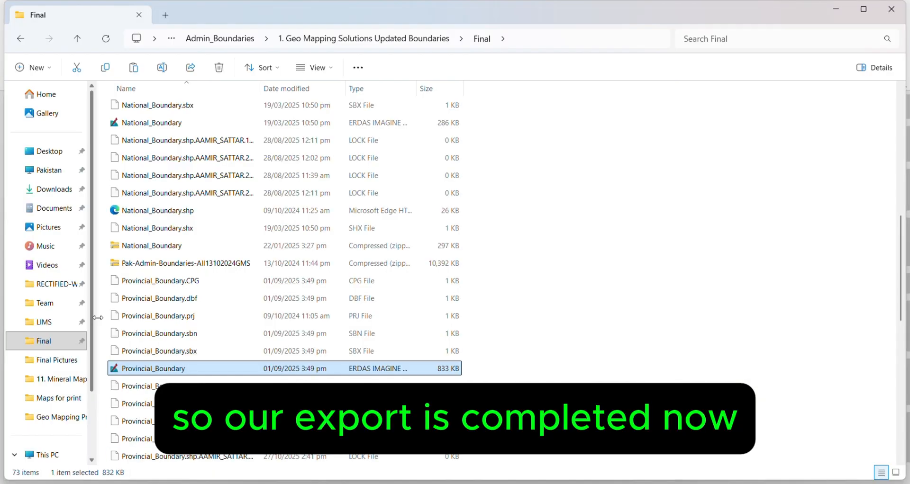
In File Explorer, open the exported LayoutProvincial image from Downloads and view it maximized, then return to the MyProject7 layout in ArcGIS Pro.
left_click(51, 189)
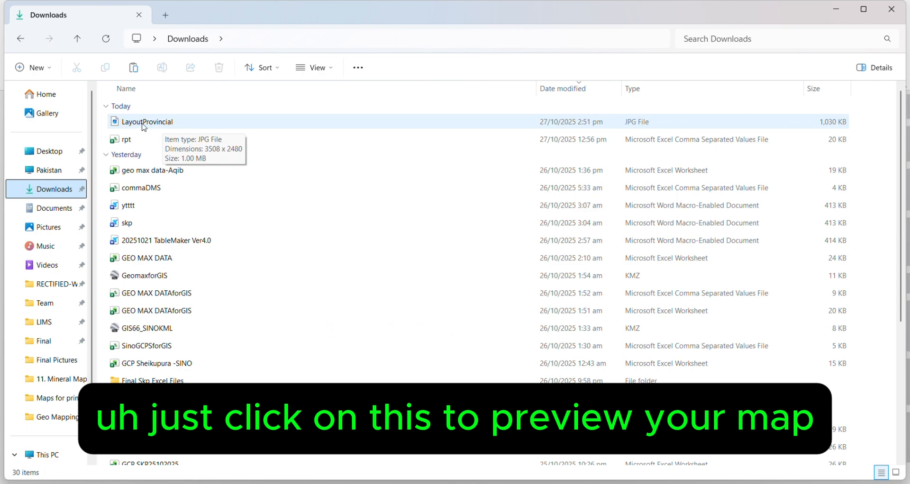
double_click(158, 123)
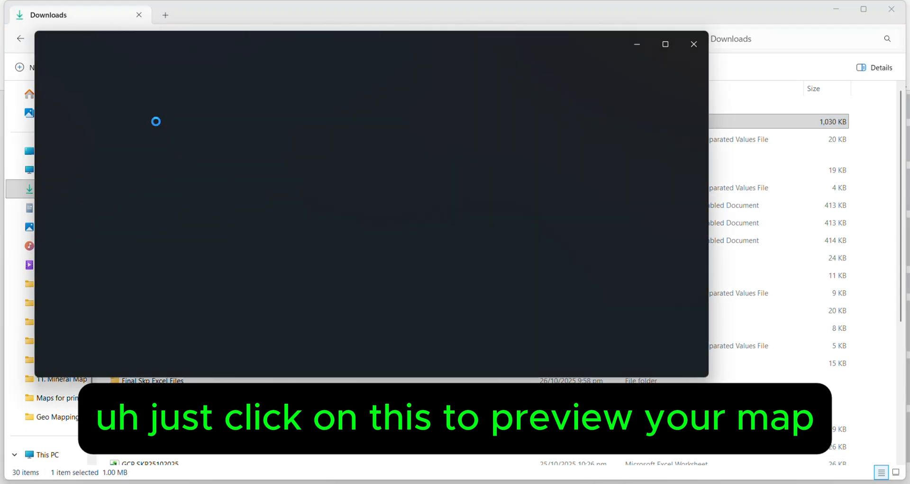
left_click(666, 46)
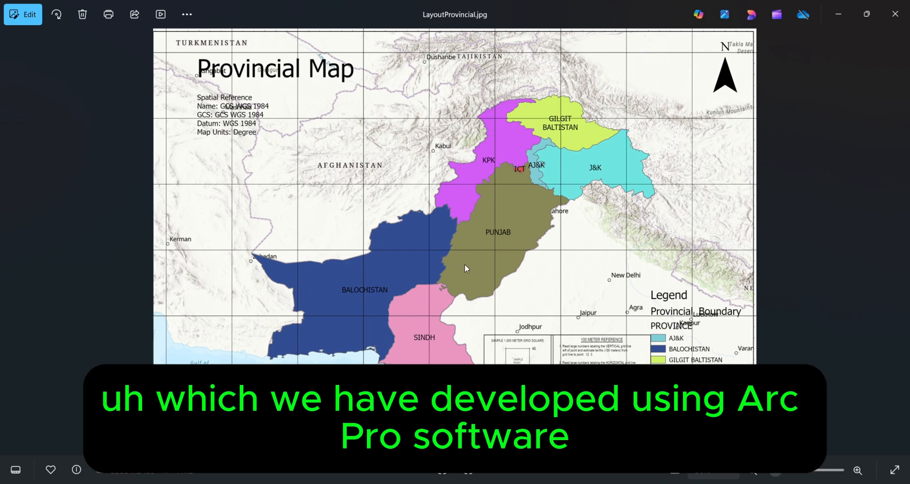
left_click(841, 14)
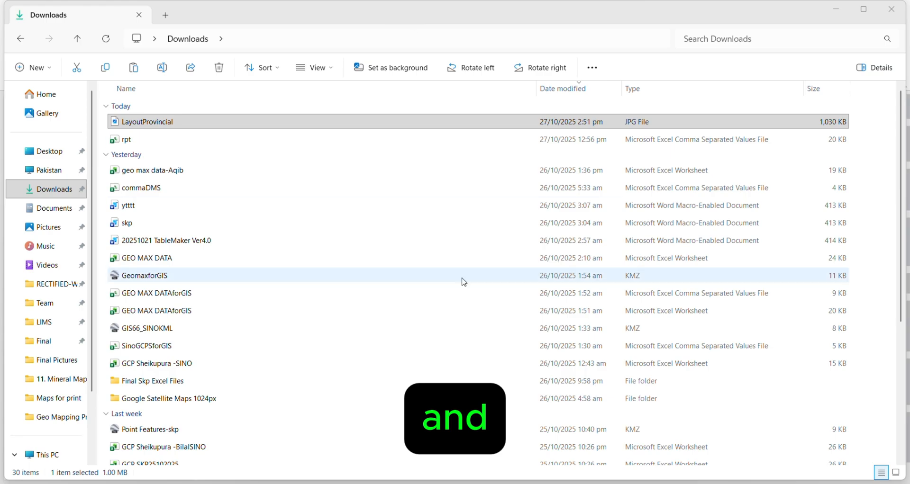
mouse_move(601, 483)
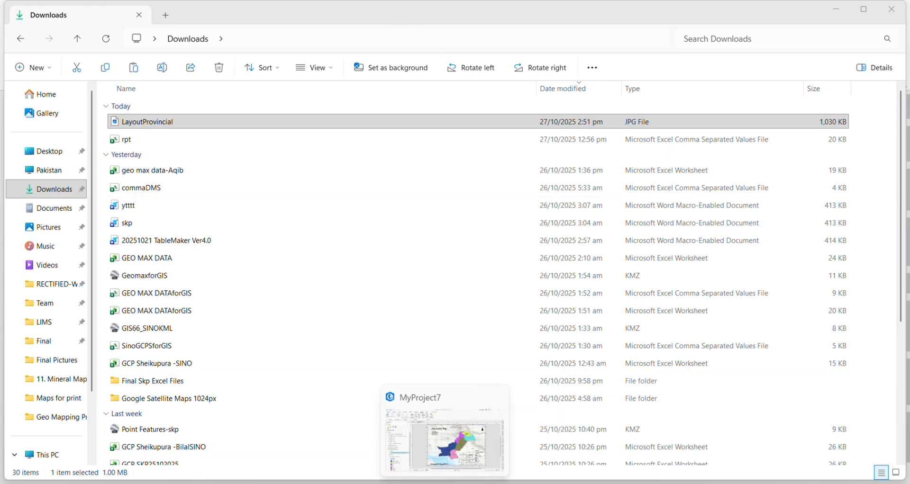
left_click(451, 483)
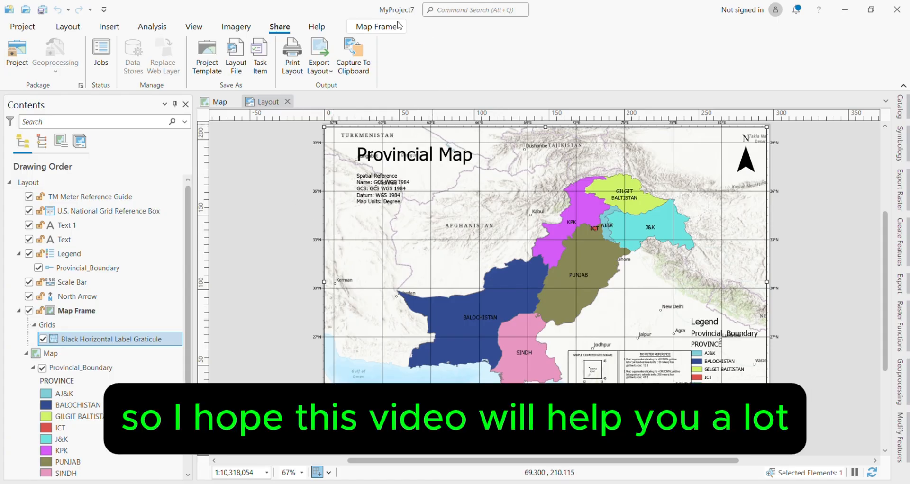